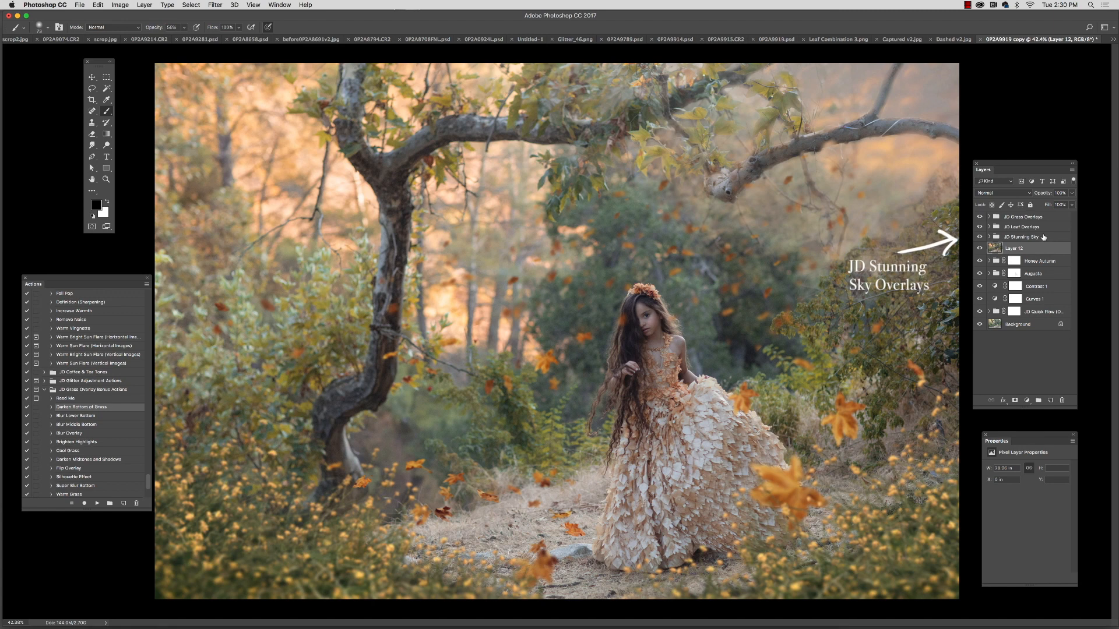
Step: Toggle the JD Stunning Sky, JD Leaf Overlays and JD Grass Overlays groups off and on to compare their effects
{"action": "left_click", "coordinate": [979, 237]}
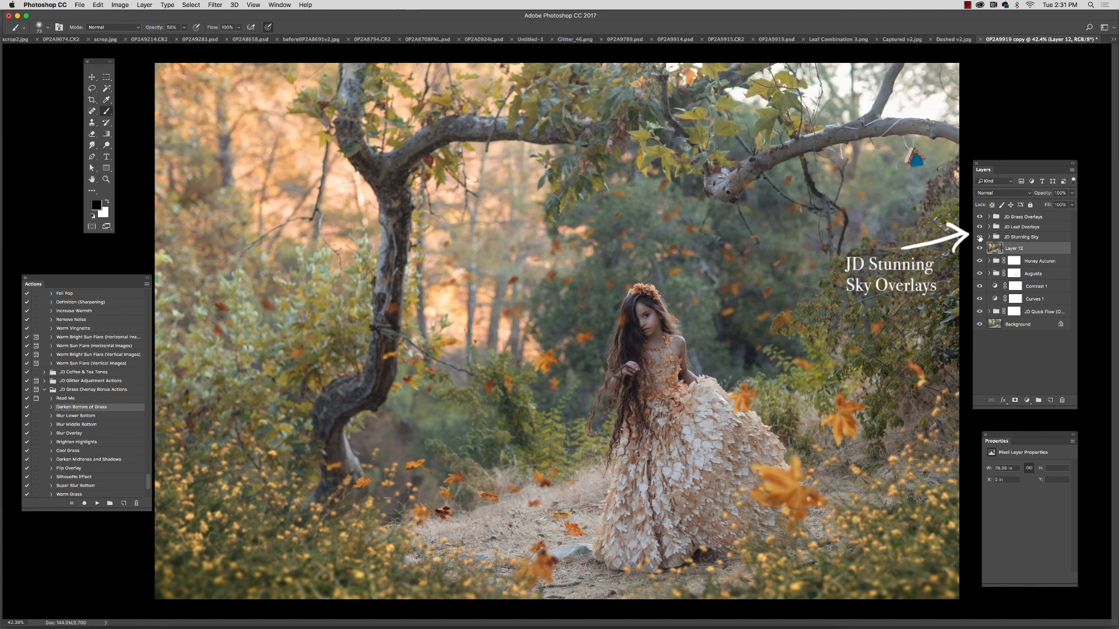
{"action": "left_click", "coordinate": [979, 237]}
{"action": "left_click", "coordinate": [981, 227]}
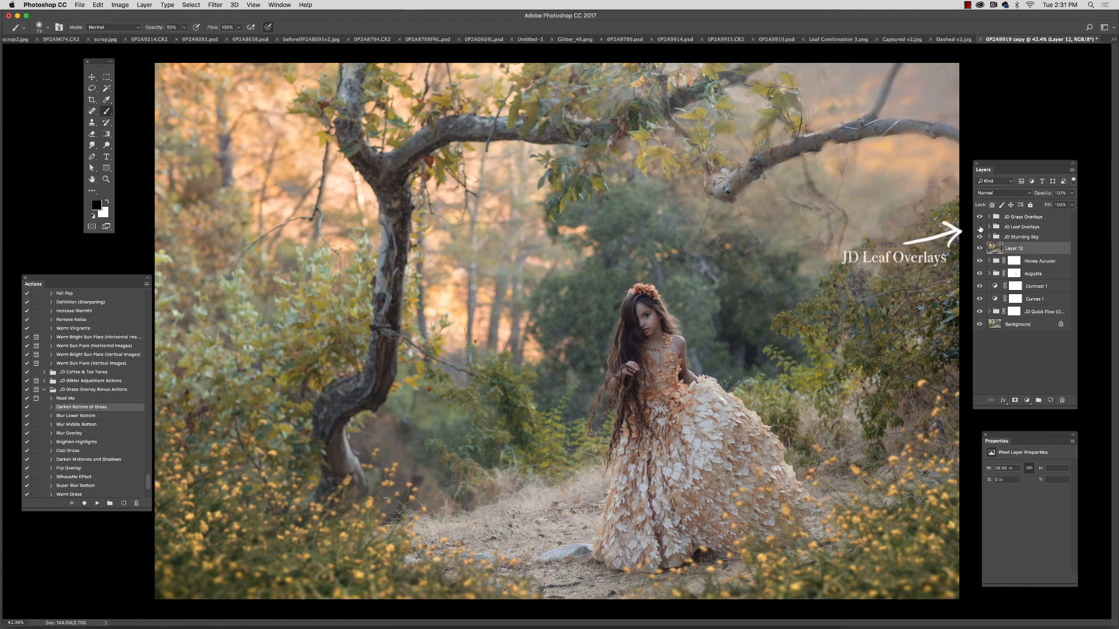
{"action": "left_click", "coordinate": [980, 227]}
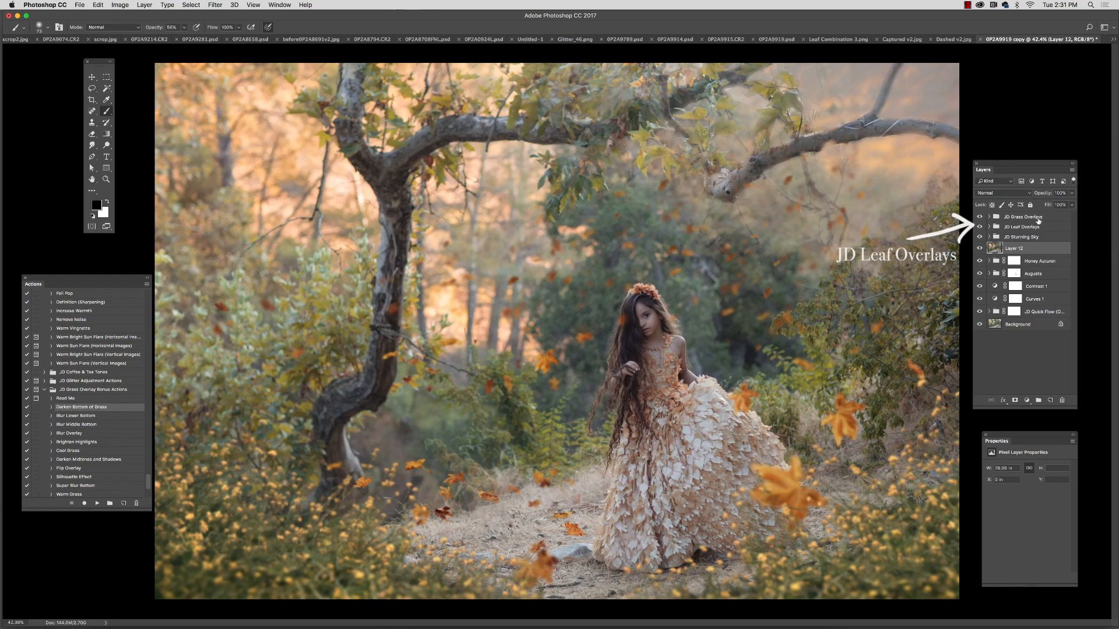
{"action": "left_click", "coordinate": [986, 217]}
{"action": "left_click", "coordinate": [979, 217]}
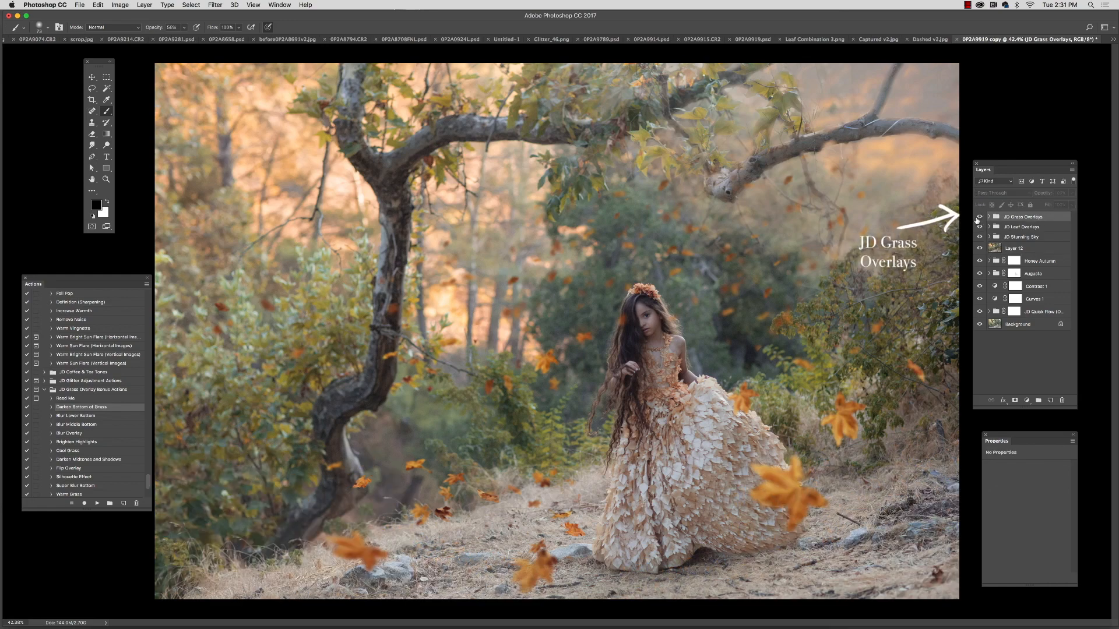
{"action": "left_click", "coordinate": [978, 217]}
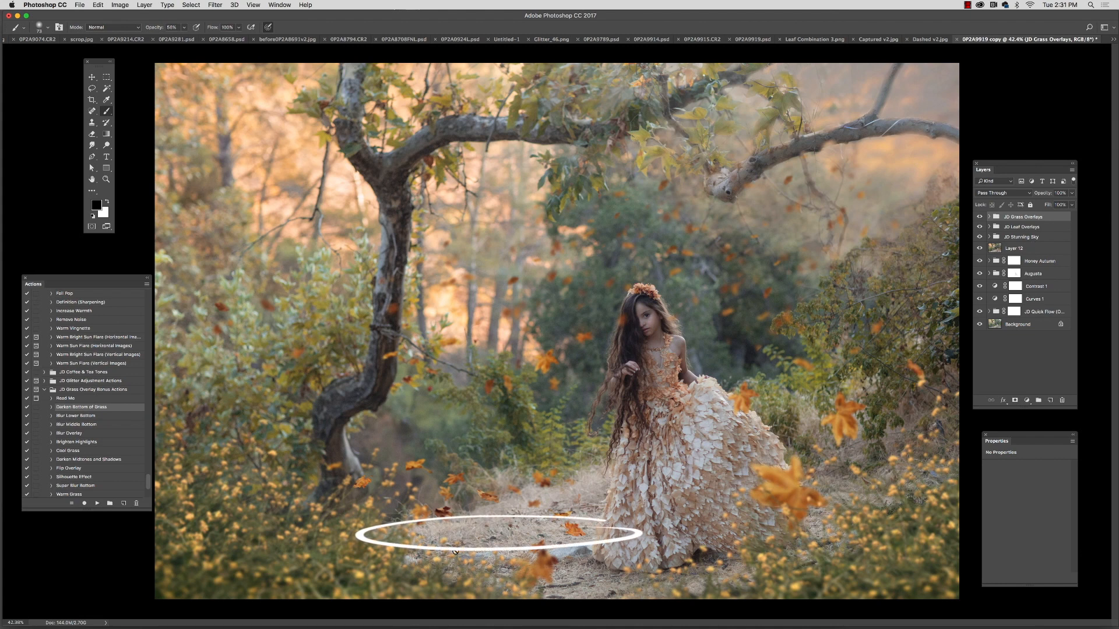
Step: Create a new layer directly above Layer 12 and name it Grass
{"action": "left_click", "coordinate": [1053, 245]}
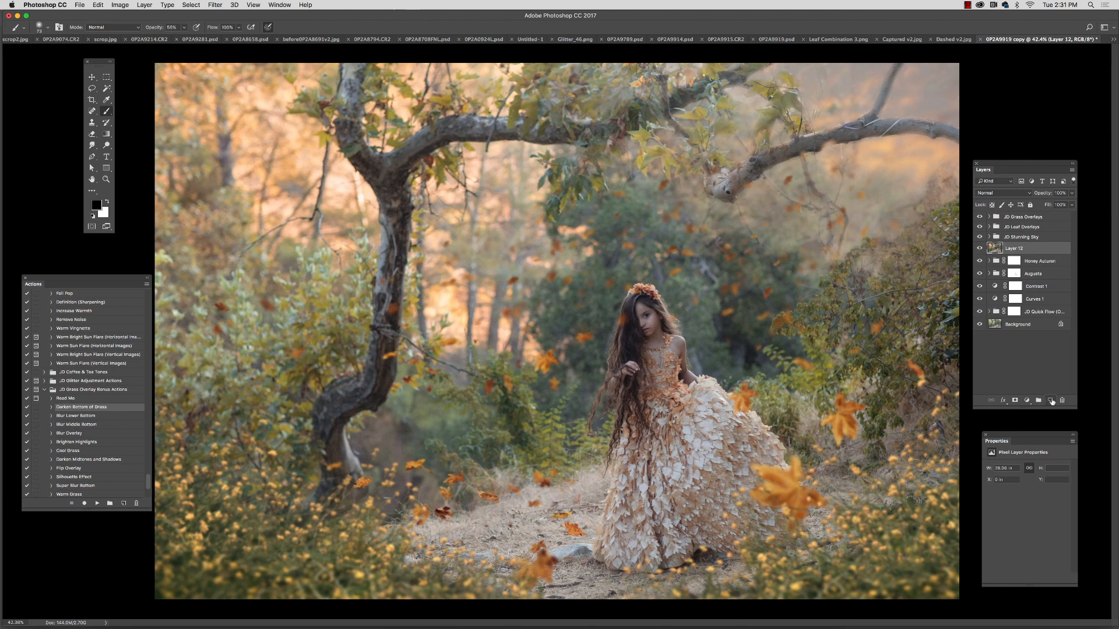
{"action": "left_click", "coordinate": [1050, 401]}
{"action": "double_click", "coordinate": [1017, 249]}
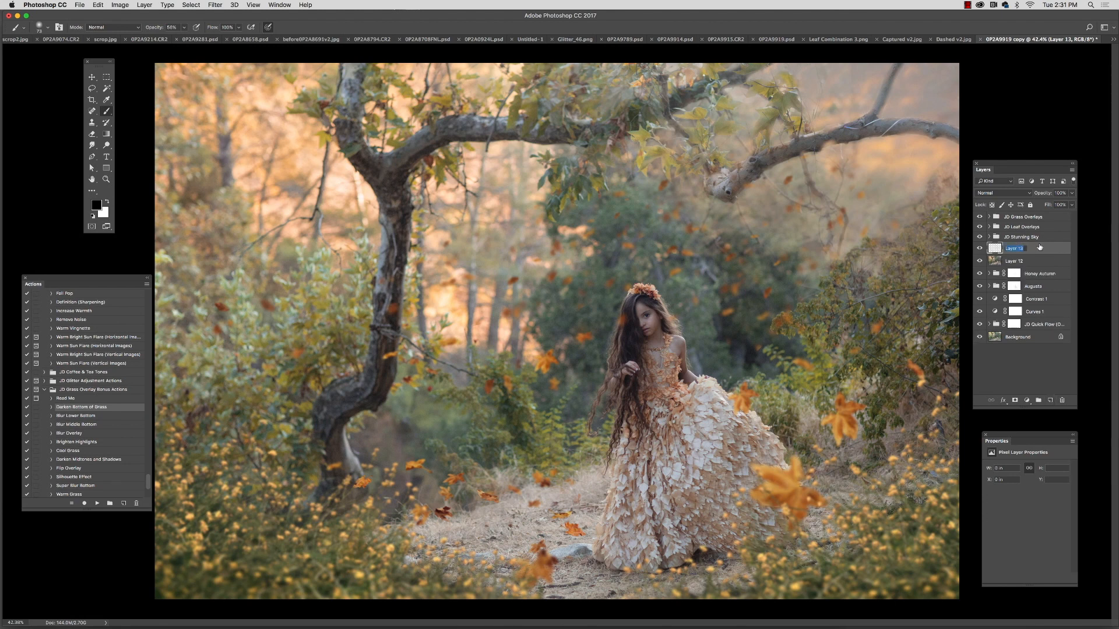
{"action": "type", "text": "Grass"}
{"action": "key", "text": "Return"}
Step: Sample two foliage greens from Layer 12 as foreground and background colours, with the Grass layer reselected for painting
{"action": "left_click", "coordinate": [992, 262]}
{"action": "left_click", "coordinate": [107, 100]}
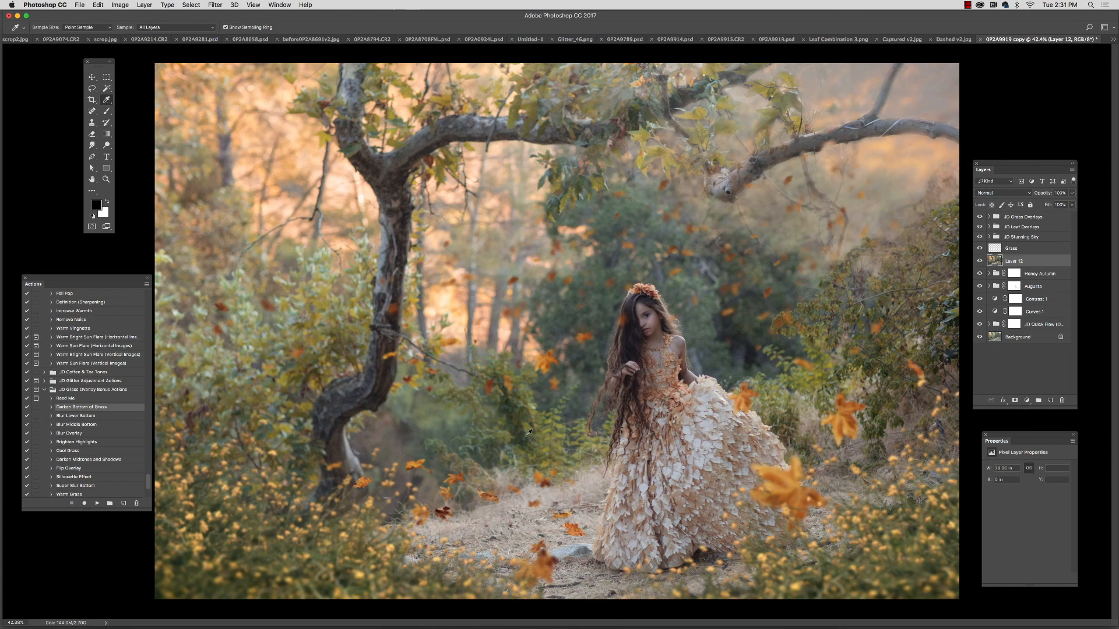
{"action": "left_click", "coordinate": [553, 447]}
{"action": "key", "text": "x"}
{"action": "left_click", "coordinate": [561, 431]}
{"action": "left_click", "coordinate": [995, 248]}
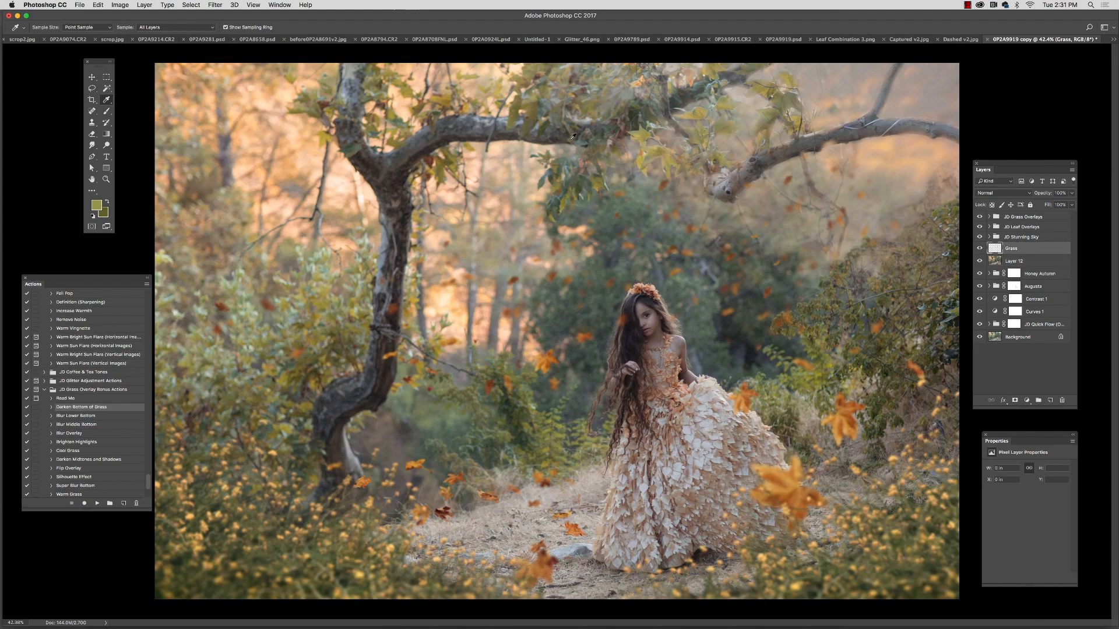
Step: Set up the Brush tool with a grass-blade tip at 175 px and 100% opacity
{"action": "left_click", "coordinate": [106, 111]}
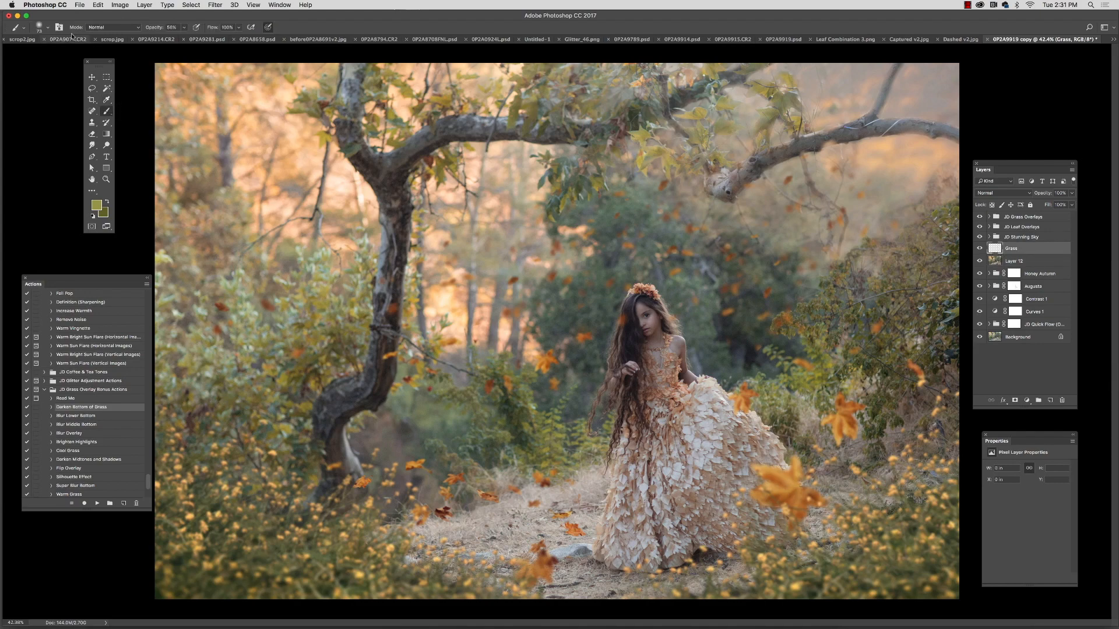
{"action": "left_click", "coordinate": [47, 28]}
{"action": "left_click", "coordinate": [21, 112]}
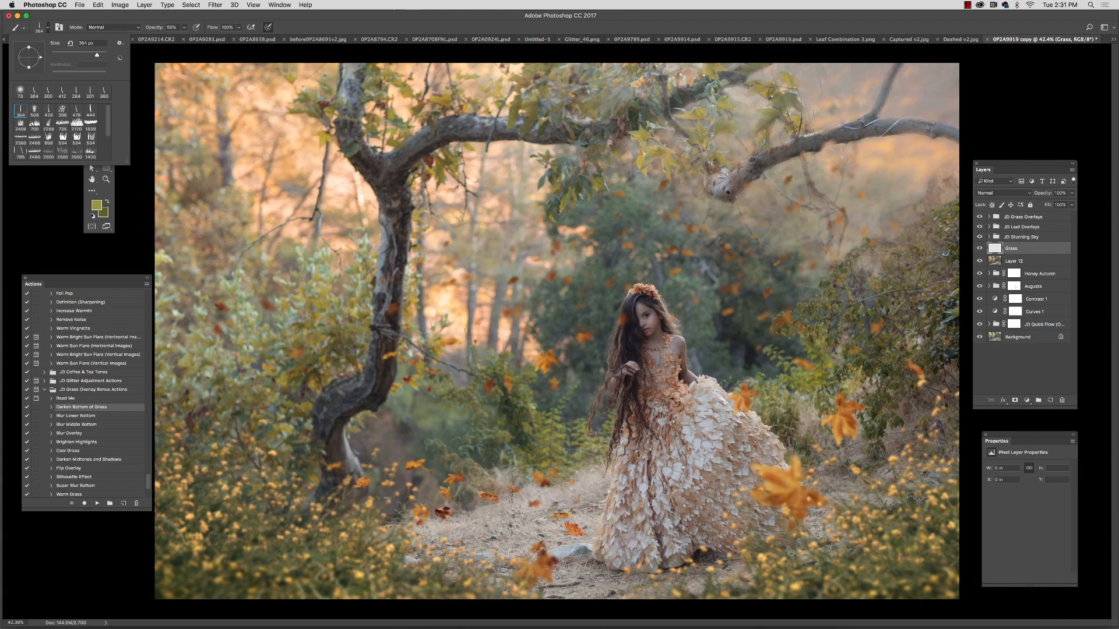
{"action": "left_click", "coordinate": [88, 55]}
{"action": "left_click_drag", "start_coordinate": [88, 55], "coordinate": [106, 56]}
{"action": "key", "text": "Return"}
{"action": "key", "text": "0"}
{"action": "left_click", "coordinate": [47, 27]}
{"action": "left_click", "coordinate": [90, 56]}
{"action": "key", "text": "Return"}
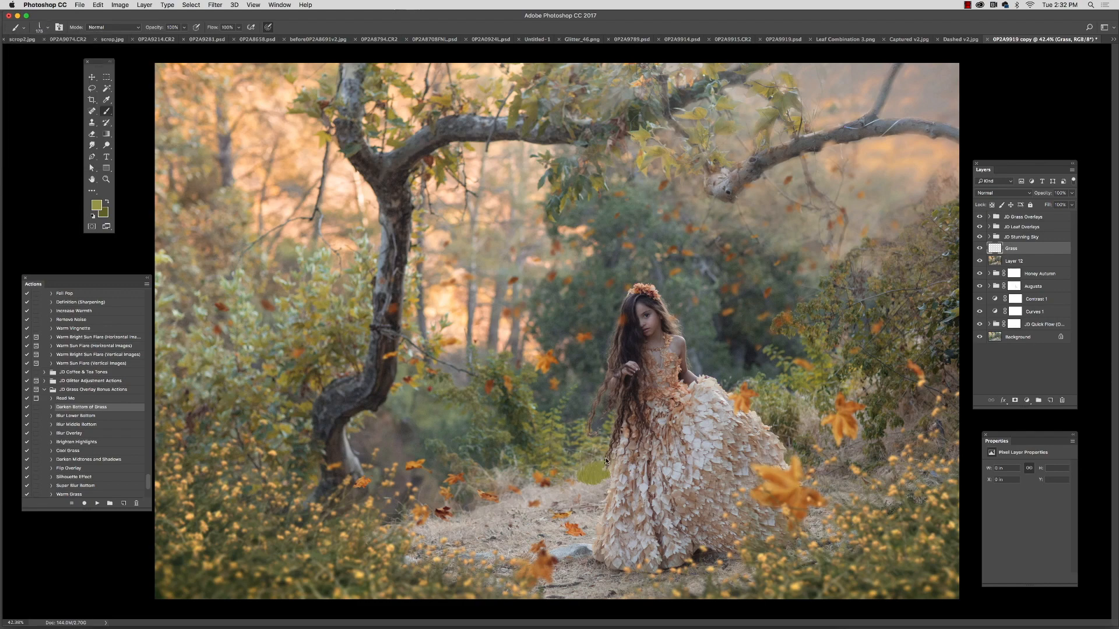
Step: Paint grass on both sides of the dress over the more distant bare ground, enlarging the brush after the first stroke
{"action": "mouse_move", "coordinate": [562, 488]}
{"action": "left_mouse_down"}
{"action": "mouse_move", "coordinate": [520, 491]}
{"action": "mouse_move", "coordinate": [511, 484]}
{"action": "left_mouse_up"}
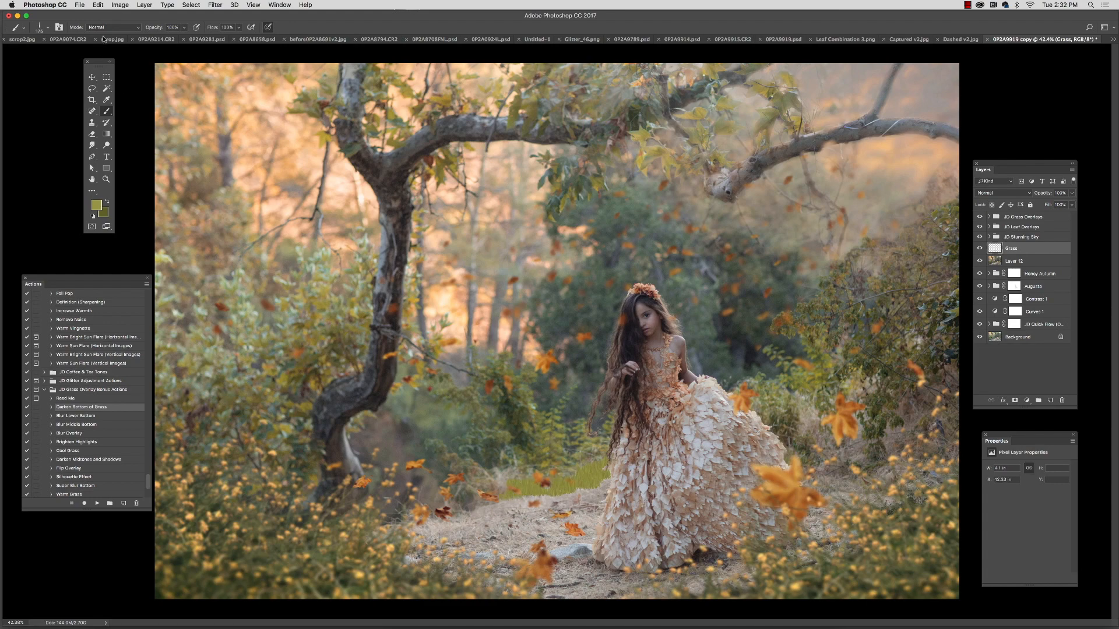
{"action": "left_click", "coordinate": [48, 28]}
{"action": "left_click_drag", "start_coordinate": [91, 55], "coordinate": [95, 55]}
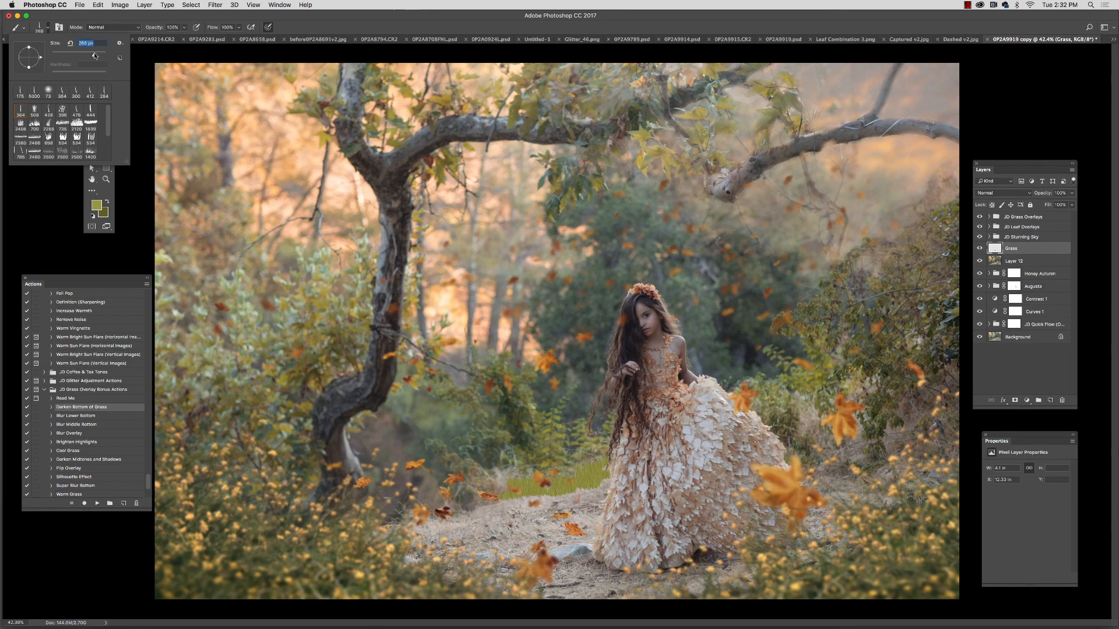
{"action": "left_click", "coordinate": [605, 482]}
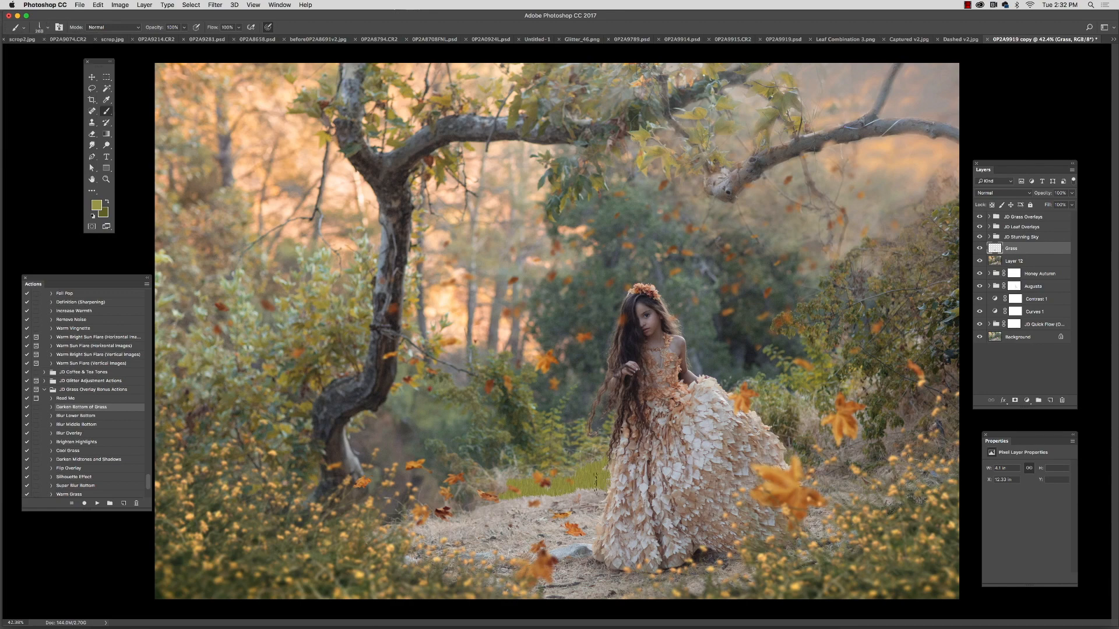
{"action": "mouse_move", "coordinate": [605, 481]}
{"action": "left_mouse_down"}
{"action": "mouse_move", "coordinate": [573, 492]}
{"action": "mouse_move", "coordinate": [489, 488]}
{"action": "mouse_move", "coordinate": [504, 500]}
{"action": "mouse_move", "coordinate": [456, 509]}
{"action": "mouse_move", "coordinate": [602, 495]}
{"action": "left_mouse_up"}
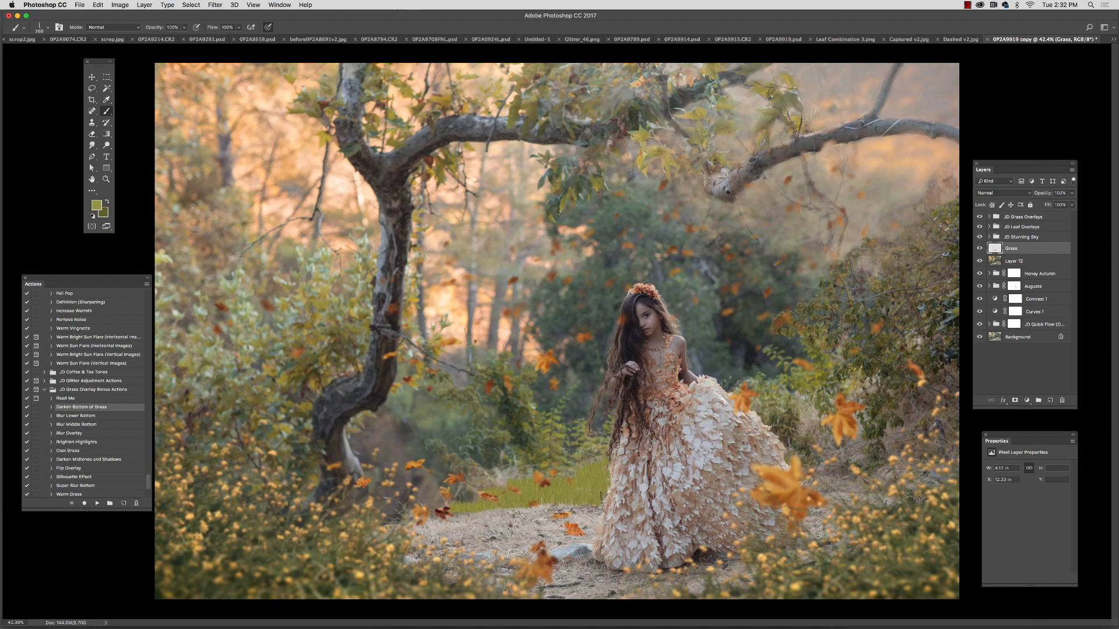
{"action": "mouse_move", "coordinate": [498, 507]}
{"action": "left_mouse_down"}
{"action": "mouse_move", "coordinate": [424, 512]}
{"action": "mouse_move", "coordinate": [433, 504]}
{"action": "mouse_move", "coordinate": [379, 526]}
{"action": "mouse_move", "coordinate": [426, 527]}
{"action": "mouse_move", "coordinate": [395, 531]}
{"action": "mouse_move", "coordinate": [405, 535]}
{"action": "mouse_move", "coordinate": [578, 513]}
{"action": "mouse_move", "coordinate": [542, 504]}
{"action": "mouse_move", "coordinate": [560, 507]}
{"action": "mouse_move", "coordinate": [479, 535]}
{"action": "mouse_move", "coordinate": [493, 539]}
{"action": "mouse_move", "coordinate": [500, 532]}
{"action": "mouse_move", "coordinate": [387, 542]}
{"action": "left_mouse_up"}
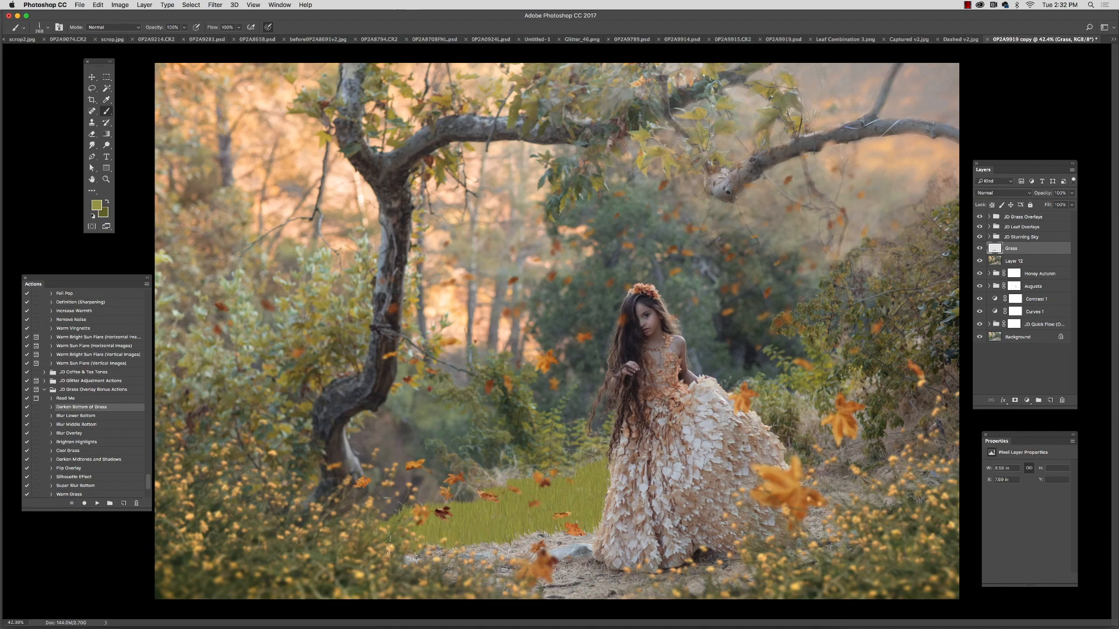
{"action": "mouse_move", "coordinate": [787, 460]}
{"action": "left_mouse_down"}
{"action": "mouse_move", "coordinate": [834, 475]}
{"action": "mouse_move", "coordinate": [856, 468]}
{"action": "mouse_move", "coordinate": [850, 479]}
{"action": "mouse_move", "coordinate": [880, 473]}
{"action": "left_mouse_up"}
{"action": "mouse_move", "coordinate": [809, 493]}
{"action": "left_mouse_down"}
{"action": "mouse_move", "coordinate": [848, 487]}
{"action": "mouse_move", "coordinate": [836, 499]}
{"action": "mouse_move", "coordinate": [899, 490]}
{"action": "mouse_move", "coordinate": [815, 504]}
{"action": "left_mouse_up"}
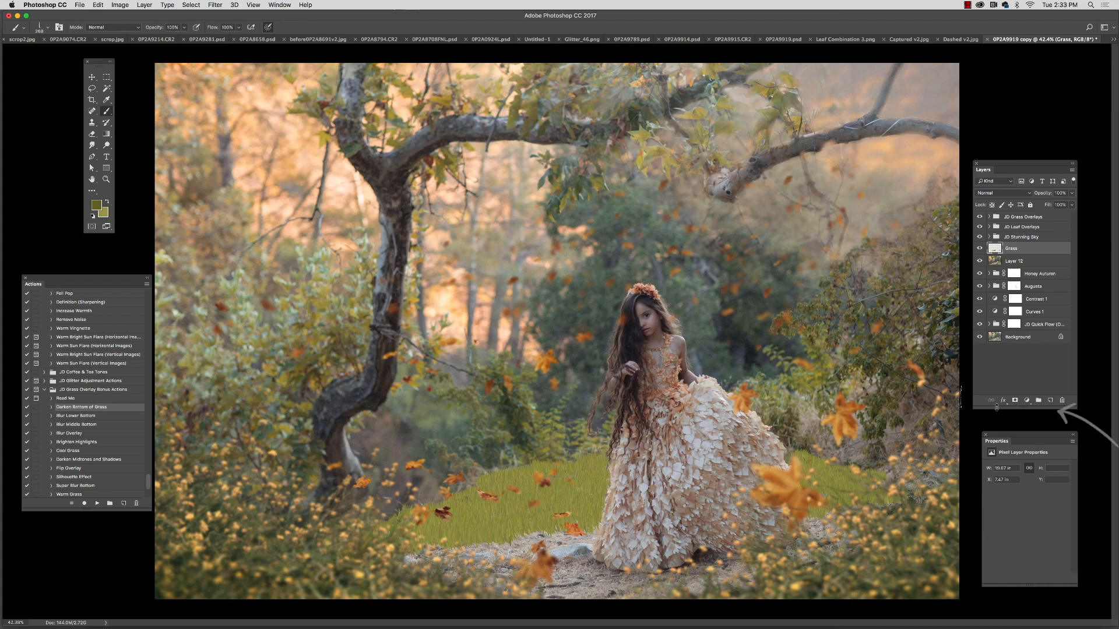
Step: Add a new layer and paint darker grass with a larger brush over the remaining bare foreground around the dress
{"action": "left_click", "coordinate": [1049, 400]}
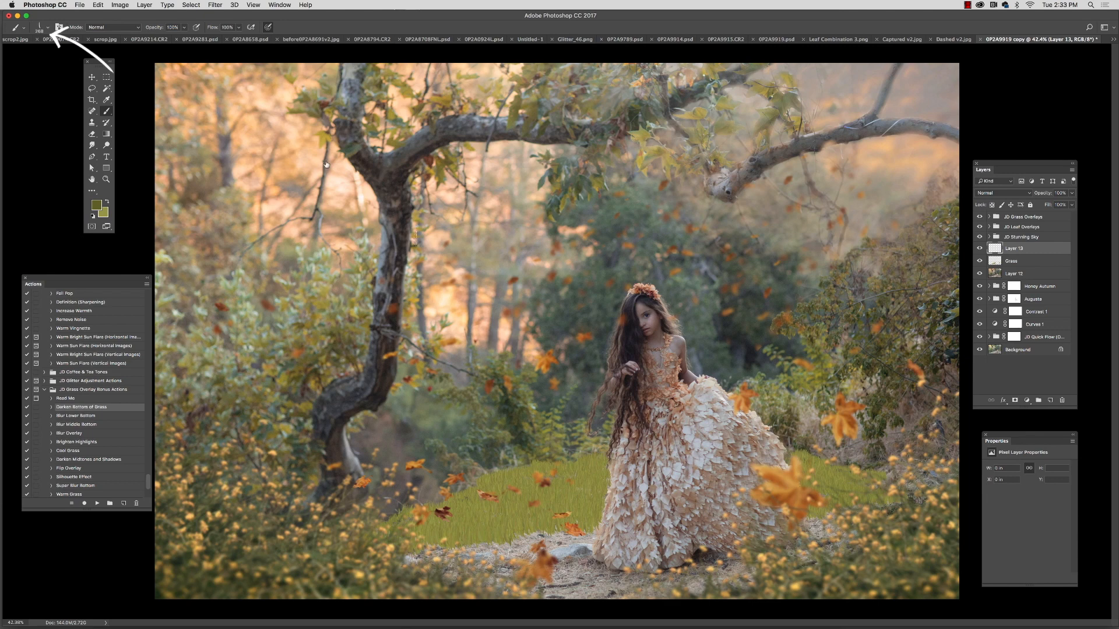
{"action": "left_click", "coordinate": [40, 27]}
{"action": "left_click_drag", "start_coordinate": [78, 53], "coordinate": [98, 55]}
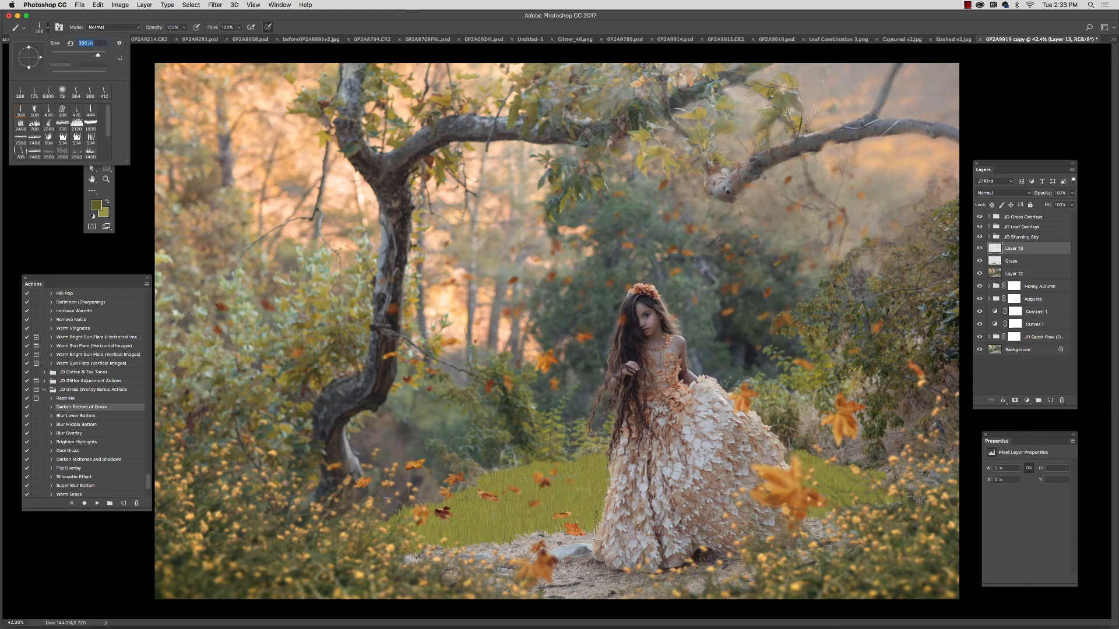
{"action": "left_click", "coordinate": [594, 529]}
{"action": "mouse_move", "coordinate": [552, 542]}
{"action": "left_mouse_down"}
{"action": "mouse_move", "coordinate": [476, 539]}
{"action": "mouse_move", "coordinate": [599, 507]}
{"action": "mouse_move", "coordinate": [541, 509]}
{"action": "mouse_move", "coordinate": [516, 528]}
{"action": "mouse_move", "coordinate": [548, 521]}
{"action": "mouse_move", "coordinate": [423, 550]}
{"action": "mouse_move", "coordinate": [546, 526]}
{"action": "mouse_move", "coordinate": [591, 541]}
{"action": "mouse_move", "coordinate": [591, 528]}
{"action": "mouse_move", "coordinate": [448, 563]}
{"action": "mouse_move", "coordinate": [401, 551]}
{"action": "mouse_move", "coordinate": [469, 527]}
{"action": "mouse_move", "coordinate": [397, 528]}
{"action": "mouse_move", "coordinate": [479, 526]}
{"action": "mouse_move", "coordinate": [601, 495]}
{"action": "mouse_move", "coordinate": [601, 482]}
{"action": "mouse_move", "coordinate": [458, 506]}
{"action": "mouse_move", "coordinate": [591, 496]}
{"action": "mouse_move", "coordinate": [603, 489]}
{"action": "mouse_move", "coordinate": [593, 466]}
{"action": "mouse_move", "coordinate": [507, 471]}
{"action": "mouse_move", "coordinate": [583, 469]}
{"action": "mouse_move", "coordinate": [394, 521]}
{"action": "mouse_move", "coordinate": [491, 477]}
{"action": "mouse_move", "coordinate": [602, 459]}
{"action": "mouse_move", "coordinate": [582, 513]}
{"action": "mouse_move", "coordinate": [455, 568]}
{"action": "left_mouse_up"}
{"action": "mouse_move", "coordinate": [577, 557]}
{"action": "left_mouse_down"}
{"action": "mouse_move", "coordinate": [601, 581]}
{"action": "mouse_move", "coordinate": [601, 569]}
{"action": "mouse_move", "coordinate": [615, 581]}
{"action": "mouse_move", "coordinate": [711, 580]}
{"action": "mouse_move", "coordinate": [710, 565]}
{"action": "mouse_move", "coordinate": [691, 564]}
{"action": "mouse_move", "coordinate": [721, 563]}
{"action": "mouse_move", "coordinate": [789, 575]}
{"action": "mouse_move", "coordinate": [854, 533]}
{"action": "left_mouse_up"}
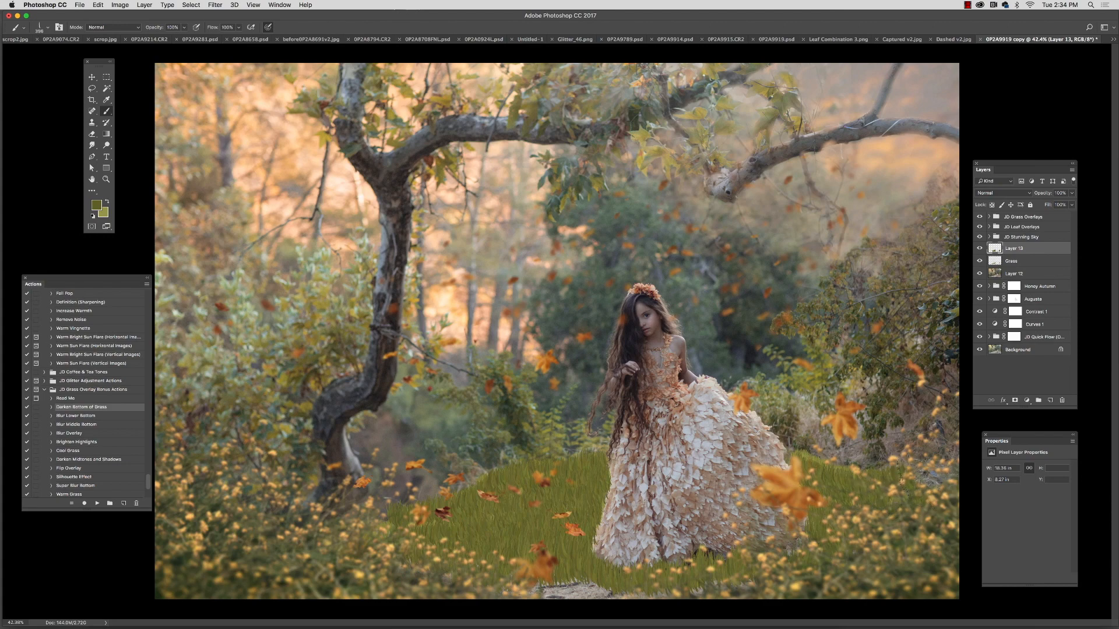
{"action": "mouse_move", "coordinate": [961, 471]}
{"action": "left_mouse_down"}
{"action": "mouse_move", "coordinate": [922, 473]}
{"action": "mouse_move", "coordinate": [888, 474]}
{"action": "left_mouse_up"}
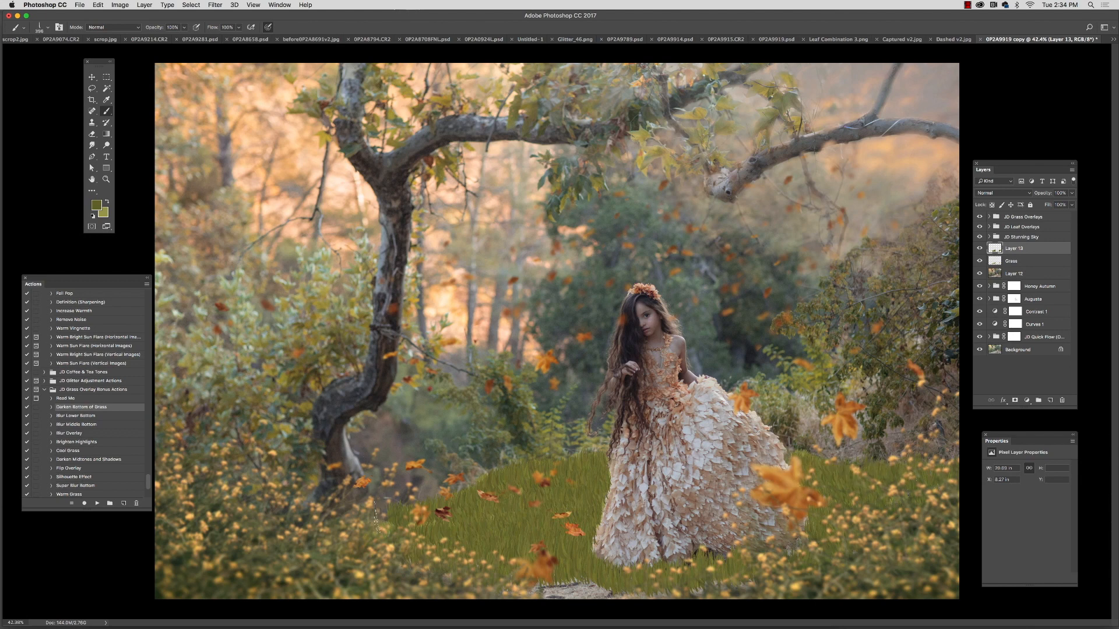
{"action": "mouse_move", "coordinate": [539, 586]}
{"action": "left_mouse_down"}
{"action": "mouse_move", "coordinate": [676, 597]}
{"action": "mouse_move", "coordinate": [696, 589]}
{"action": "mouse_move", "coordinate": [656, 597]}
{"action": "left_mouse_up"}
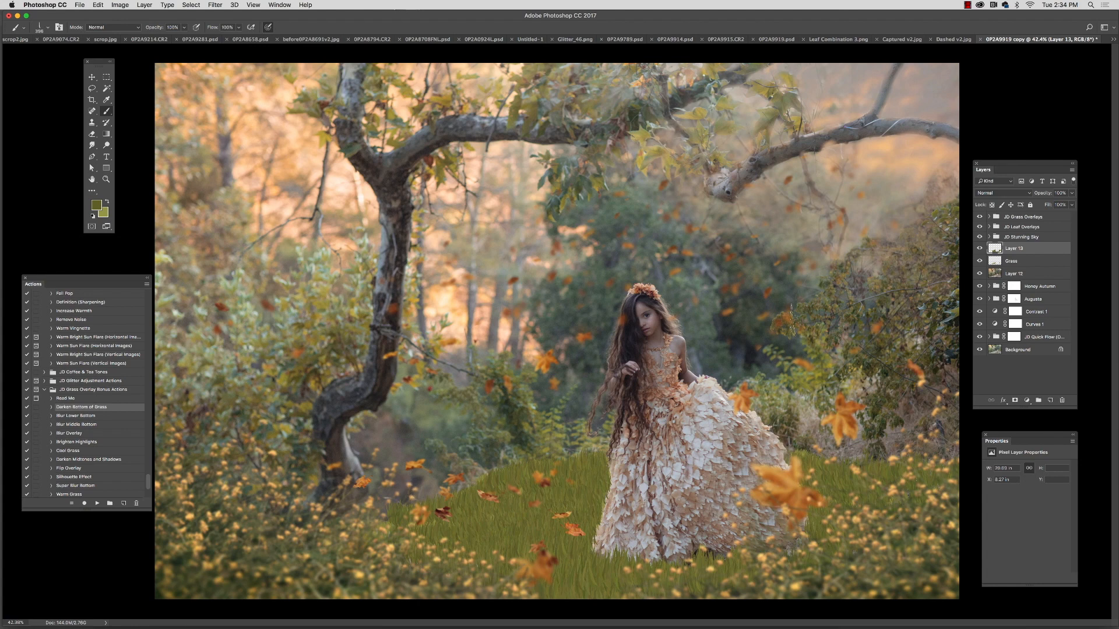
Step: Rename the new layer Grass 2 and move the Grass layer above it
{"action": "double_click", "coordinate": [1022, 248]}
{"action": "type", "text": "Grass 2"}
{"action": "key", "text": "Return"}
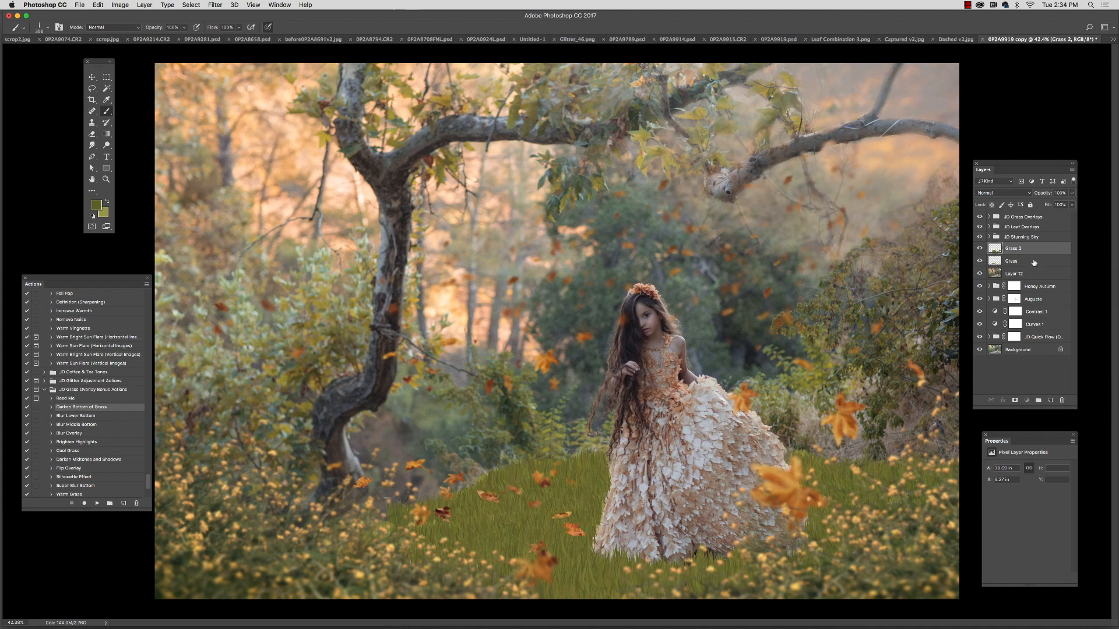
{"action": "left_click", "coordinate": [1047, 260]}
{"action": "left_click_drag", "start_coordinate": [1042, 256], "coordinate": [1043, 241]}
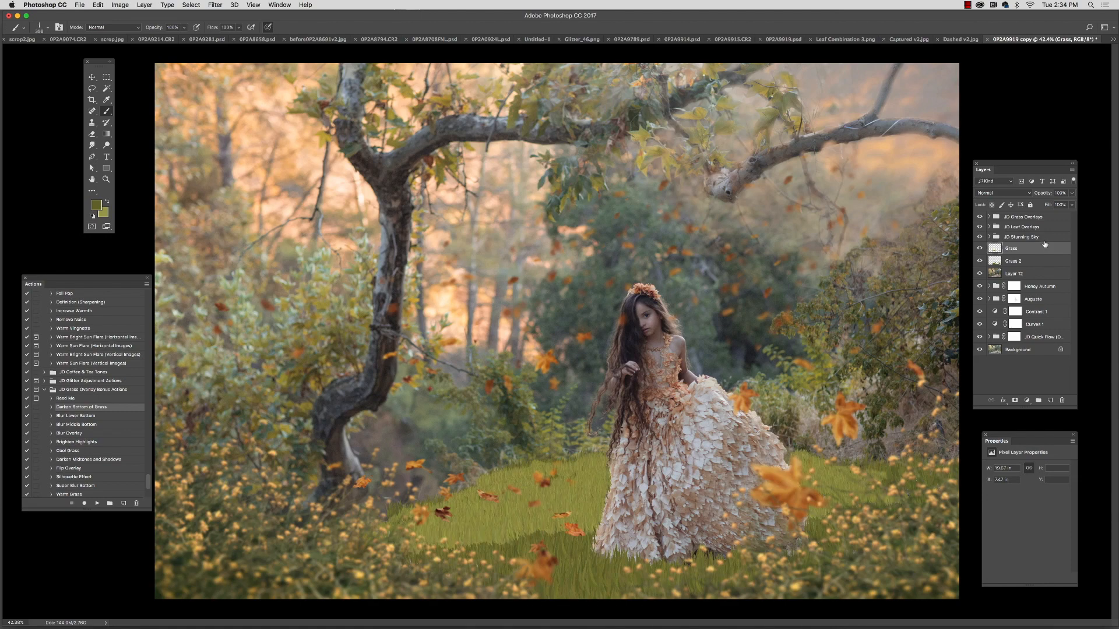
Step: Set the Grass layer's blend mode to Screen and reduce its opacity to a very low level
{"action": "left_click", "coordinate": [1003, 193]}
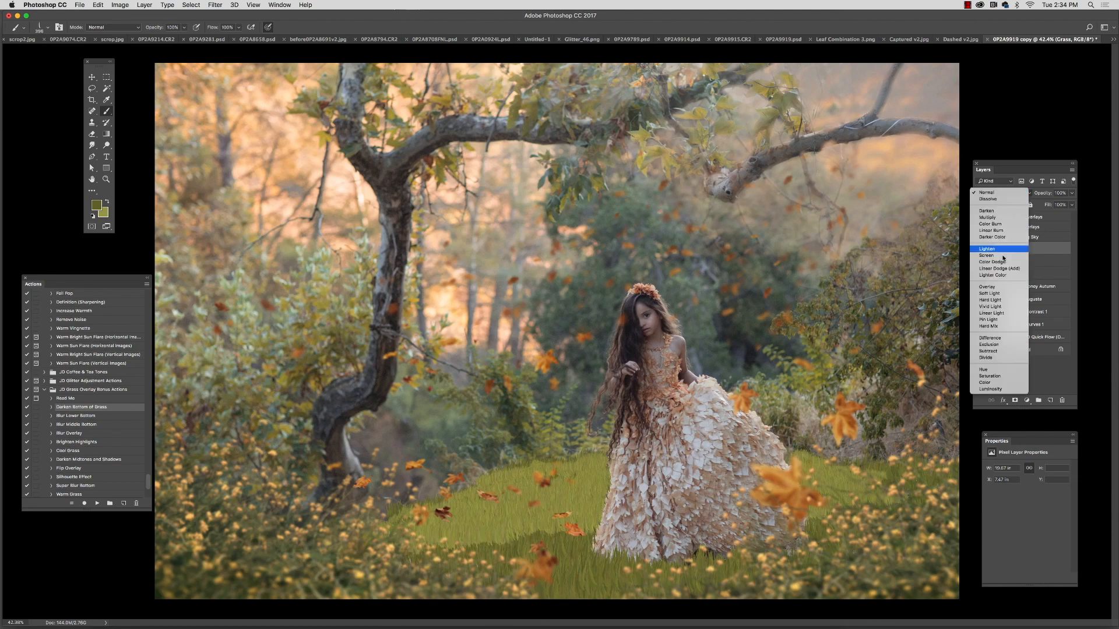
{"action": "key", "text": "Return"}
{"action": "left_click", "coordinate": [1071, 205]}
{"action": "left_click_drag", "start_coordinate": [1059, 204], "coordinate": [1041, 204]}
{"action": "left_click", "coordinate": [1003, 193]}
{"action": "left_click", "coordinate": [1001, 157]}
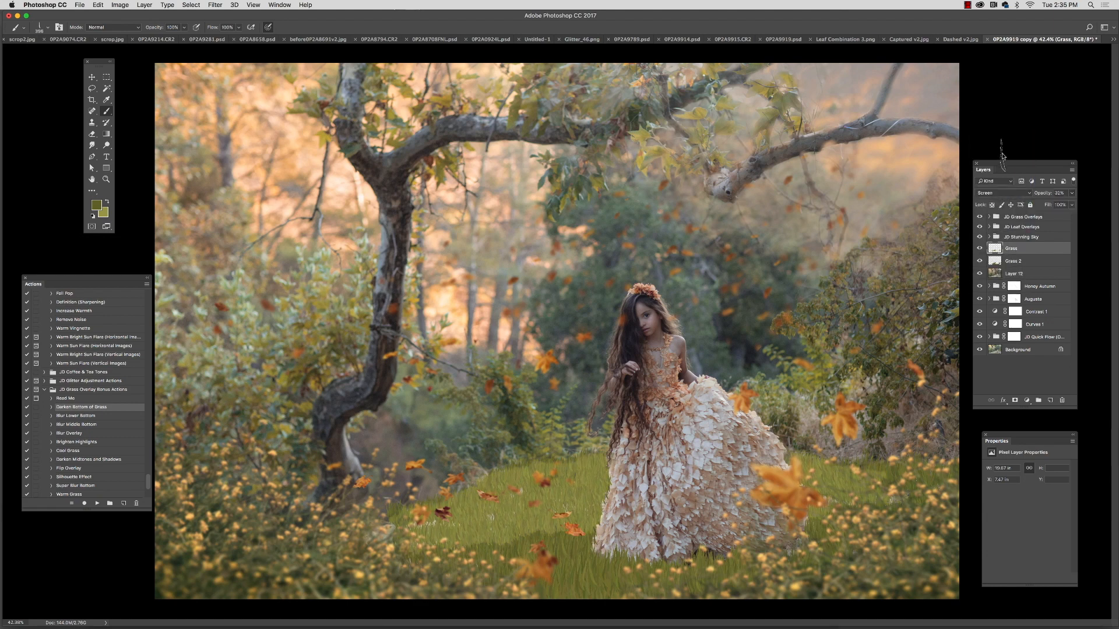
{"action": "left_click", "coordinate": [1071, 193]}
{"action": "left_click_drag", "start_coordinate": [1043, 201], "coordinate": [1036, 205]}
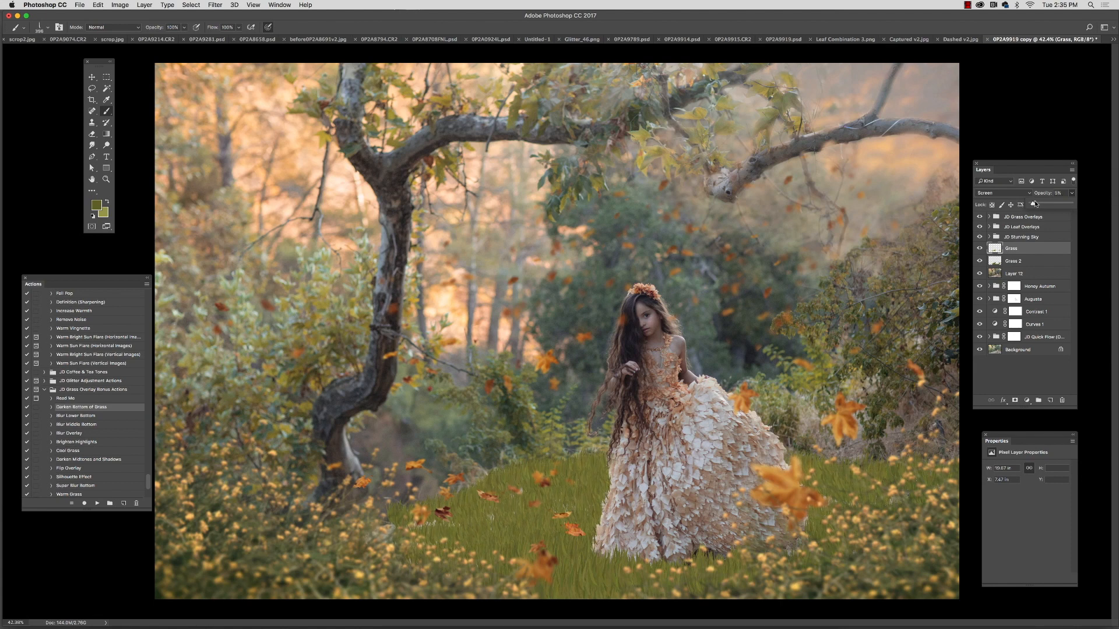
{"action": "left_click", "coordinate": [979, 249]}
Step: Reduce the grass brush size and add a new layer above Grass with its blend mode set to Screen
{"action": "left_click", "coordinate": [48, 27]}
{"action": "left_click_drag", "start_coordinate": [87, 54], "coordinate": [93, 56]}
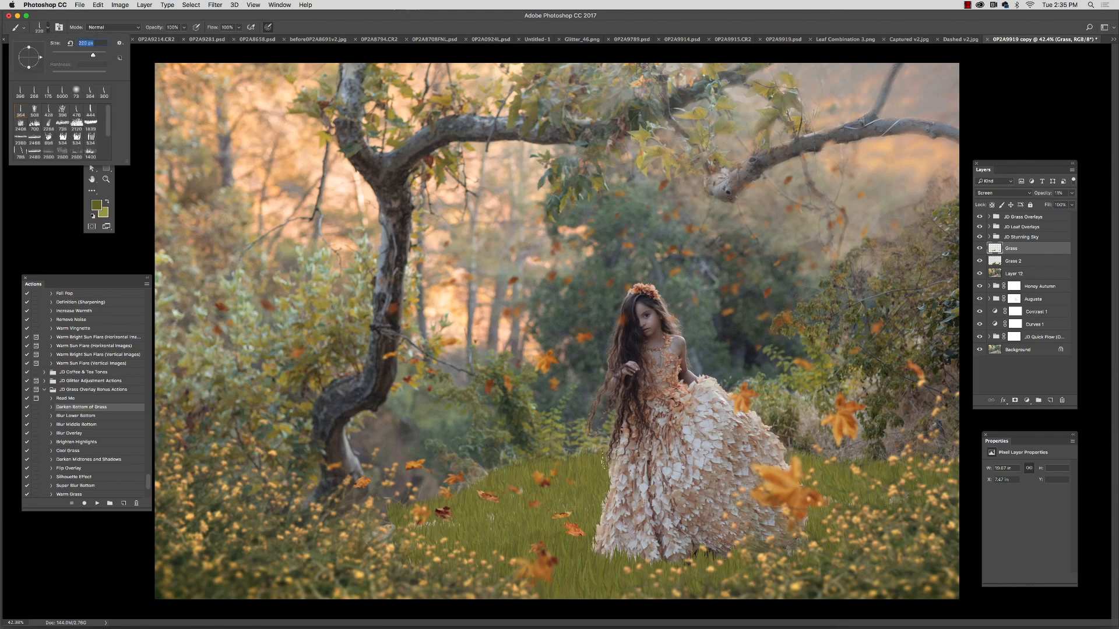
{"action": "key", "text": "Return"}
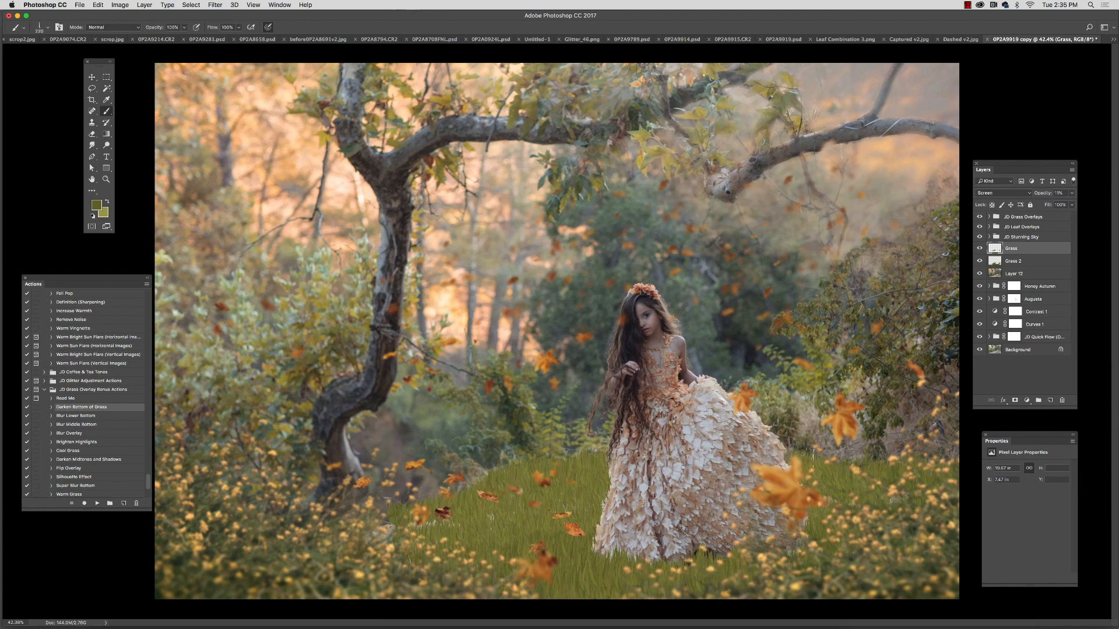
{"action": "left_click", "coordinate": [1050, 400]}
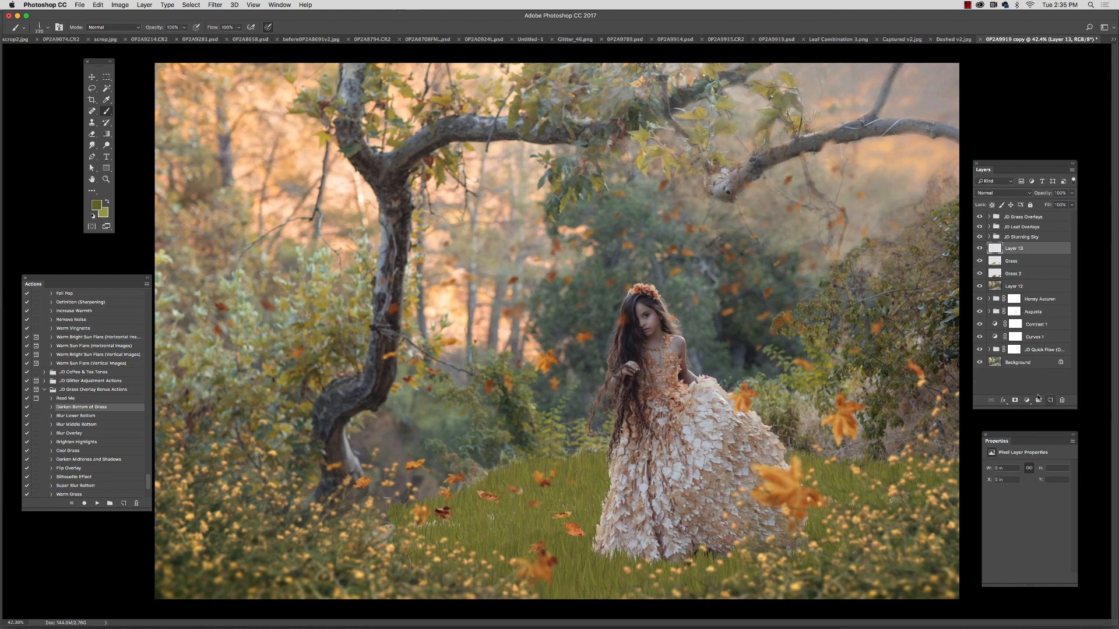
{"action": "left_click", "coordinate": [1004, 194]}
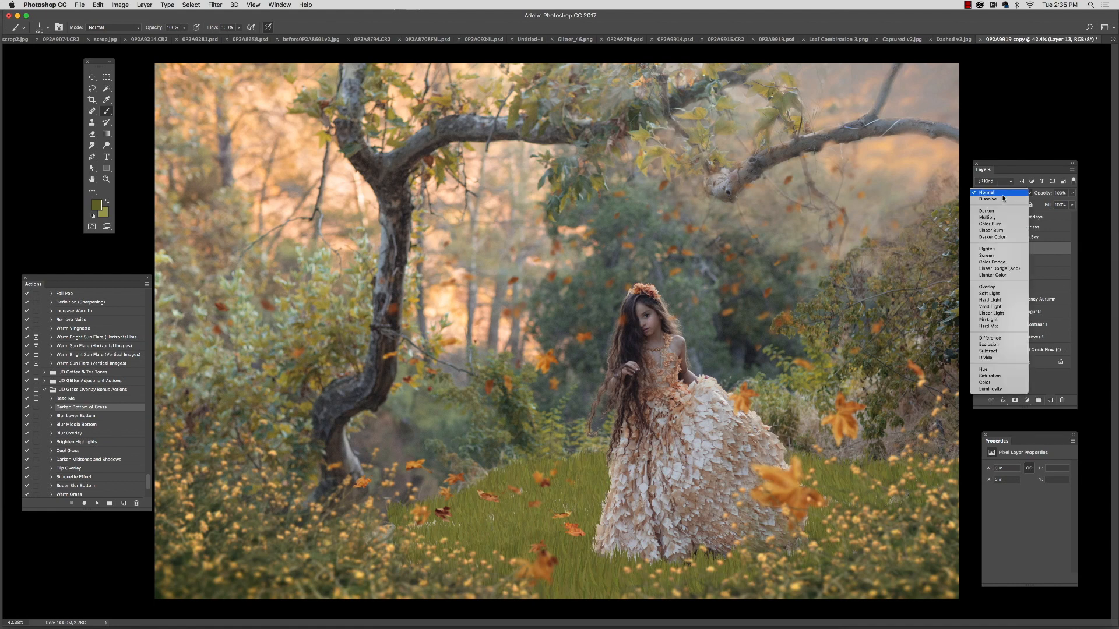
{"action": "left_click", "coordinate": [990, 255]}
Step: Lower the brush opacity and paint lighter grass highlights along the far edge of the grass on both sides of the dress
{"action": "left_click", "coordinate": [184, 28]}
{"action": "left_click_drag", "start_coordinate": [184, 36], "coordinate": [166, 37]}
{"action": "left_click", "coordinate": [592, 461]}
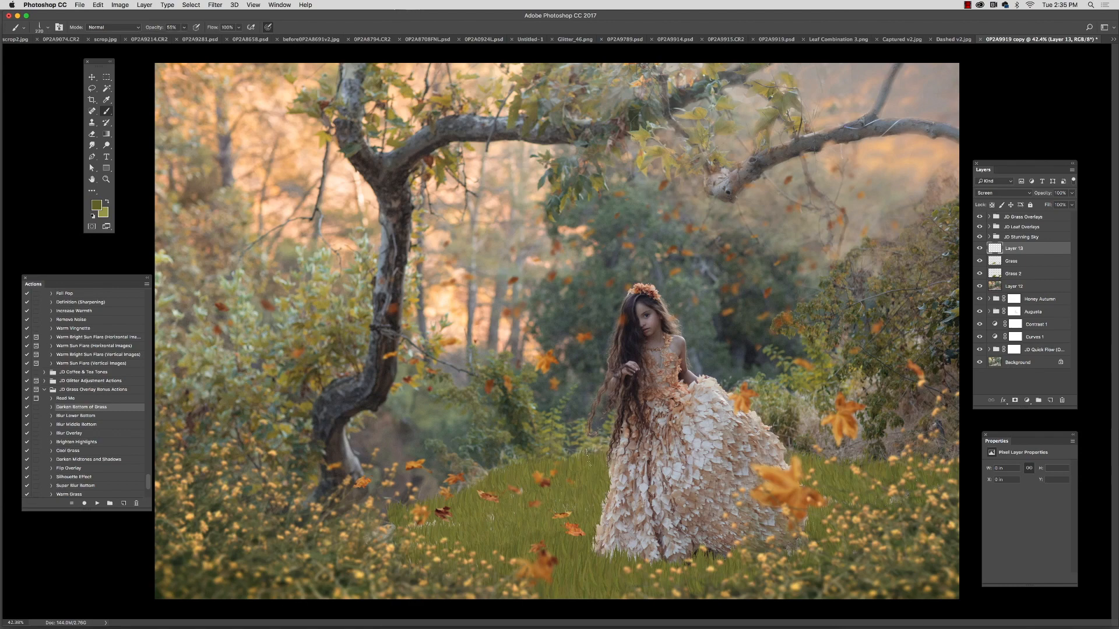
{"action": "mouse_move", "coordinate": [573, 462]}
{"action": "left_mouse_down"}
{"action": "mouse_move", "coordinate": [525, 472]}
{"action": "mouse_move", "coordinate": [607, 458]}
{"action": "mouse_move", "coordinate": [558, 465]}
{"action": "left_mouse_up"}
{"action": "mouse_move", "coordinate": [487, 470]}
{"action": "left_mouse_down"}
{"action": "mouse_move", "coordinate": [504, 481]}
{"action": "mouse_move", "coordinate": [565, 471]}
{"action": "left_mouse_up"}
{"action": "mouse_move", "coordinate": [791, 458]}
{"action": "left_mouse_down"}
{"action": "mouse_move", "coordinate": [857, 466]}
{"action": "mouse_move", "coordinate": [811, 463]}
{"action": "mouse_move", "coordinate": [854, 478]}
{"action": "left_mouse_up"}
Step: Adjust the brush opacity and extend the grass highlights across the area beside the dress and the slope behind it
{"action": "left_click", "coordinate": [184, 27]}
{"action": "left_click_drag", "start_coordinate": [184, 38], "coordinate": [175, 38]}
{"action": "left_click", "coordinate": [613, 482]}
{"action": "mouse_move", "coordinate": [422, 505]}
{"action": "left_mouse_down"}
{"action": "mouse_move", "coordinate": [522, 484]}
{"action": "mouse_move", "coordinate": [472, 478]}
{"action": "mouse_move", "coordinate": [419, 501]}
{"action": "mouse_move", "coordinate": [466, 498]}
{"action": "left_mouse_up"}
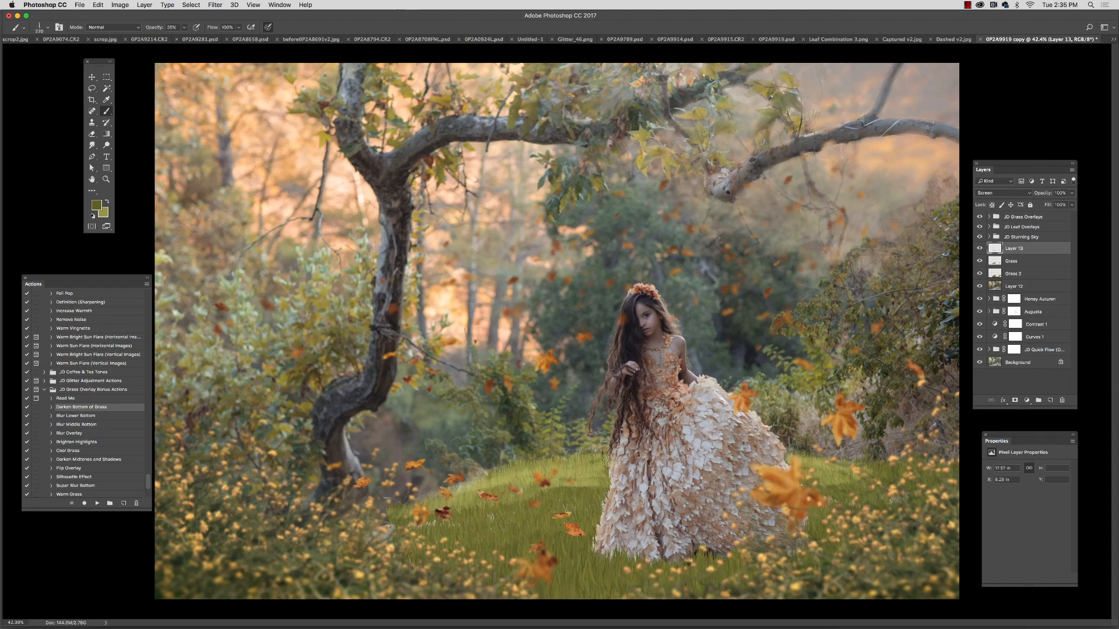
{"action": "mouse_move", "coordinate": [533, 493]}
{"action": "left_mouse_down"}
{"action": "mouse_move", "coordinate": [607, 485]}
{"action": "mouse_move", "coordinate": [402, 515]}
{"action": "mouse_move", "coordinate": [449, 539]}
{"action": "mouse_move", "coordinate": [524, 516]}
{"action": "mouse_move", "coordinate": [453, 525]}
{"action": "mouse_move", "coordinate": [588, 527]}
{"action": "mouse_move", "coordinate": [550, 536]}
{"action": "mouse_move", "coordinate": [475, 502]}
{"action": "mouse_move", "coordinate": [548, 507]}
{"action": "mouse_move", "coordinate": [551, 463]}
{"action": "mouse_move", "coordinate": [527, 552]}
{"action": "mouse_move", "coordinate": [562, 542]}
{"action": "mouse_move", "coordinate": [427, 569]}
{"action": "mouse_move", "coordinate": [329, 519]}
{"action": "left_mouse_up"}
{"action": "mouse_move", "coordinate": [569, 542]}
{"action": "left_mouse_down"}
{"action": "mouse_move", "coordinate": [583, 572]}
{"action": "mouse_move", "coordinate": [593, 558]}
{"action": "mouse_move", "coordinate": [502, 516]}
{"action": "left_mouse_up"}
{"action": "mouse_move", "coordinate": [569, 498]}
{"action": "left_mouse_down"}
{"action": "mouse_move", "coordinate": [410, 562]}
{"action": "mouse_move", "coordinate": [509, 486]}
{"action": "mouse_move", "coordinate": [422, 492]}
{"action": "mouse_move", "coordinate": [598, 451]}
{"action": "left_mouse_up"}
{"action": "mouse_move", "coordinate": [828, 464]}
{"action": "left_mouse_down"}
{"action": "mouse_move", "coordinate": [795, 458]}
{"action": "mouse_move", "coordinate": [916, 470]}
{"action": "mouse_move", "coordinate": [872, 470]}
{"action": "mouse_move", "coordinate": [875, 482]}
{"action": "mouse_move", "coordinate": [904, 481]}
{"action": "mouse_move", "coordinate": [830, 480]}
{"action": "mouse_move", "coordinate": [842, 464]}
{"action": "mouse_move", "coordinate": [937, 468]}
{"action": "mouse_move", "coordinate": [828, 503]}
{"action": "mouse_move", "coordinate": [801, 468]}
{"action": "left_mouse_up"}
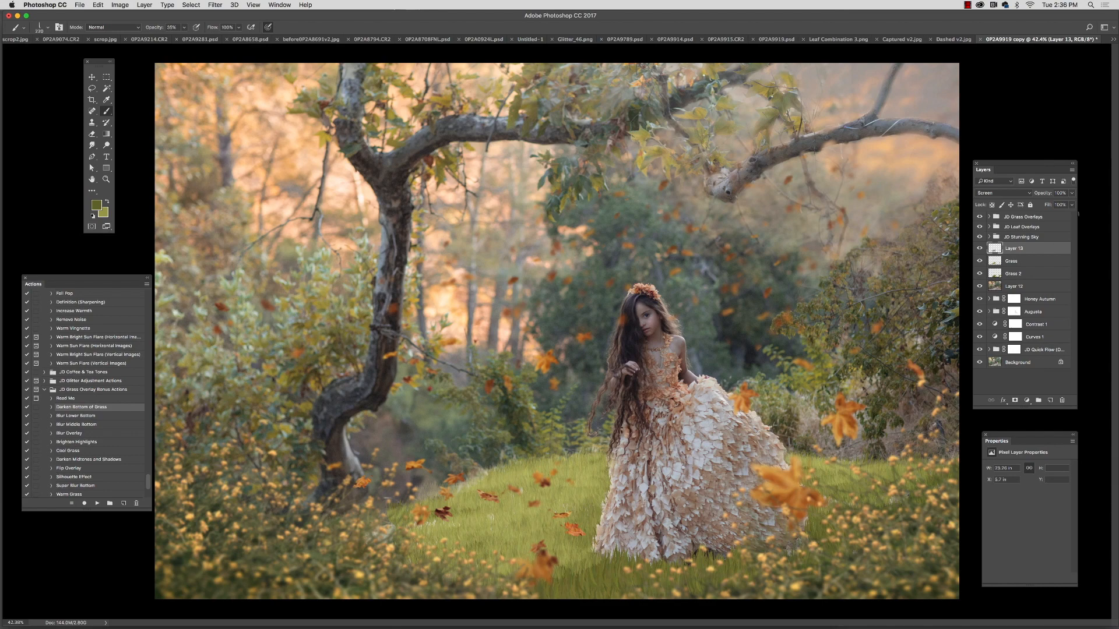
Step: Lower the Screen highlight layer's opacity to about 41% and merge it with the Grass and Grass 2 layers
{"action": "left_click", "coordinate": [1071, 195]}
{"action": "left_click_drag", "start_coordinate": [1072, 203], "coordinate": [1059, 205]}
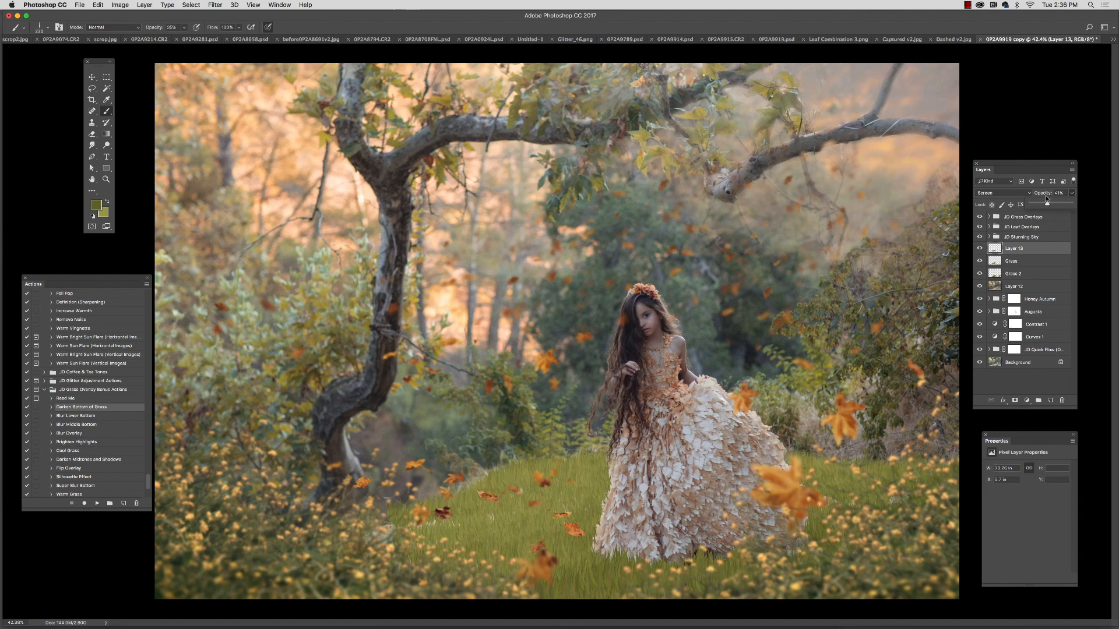
{"action": "left_click", "coordinate": [1038, 273], "text": "shift"}
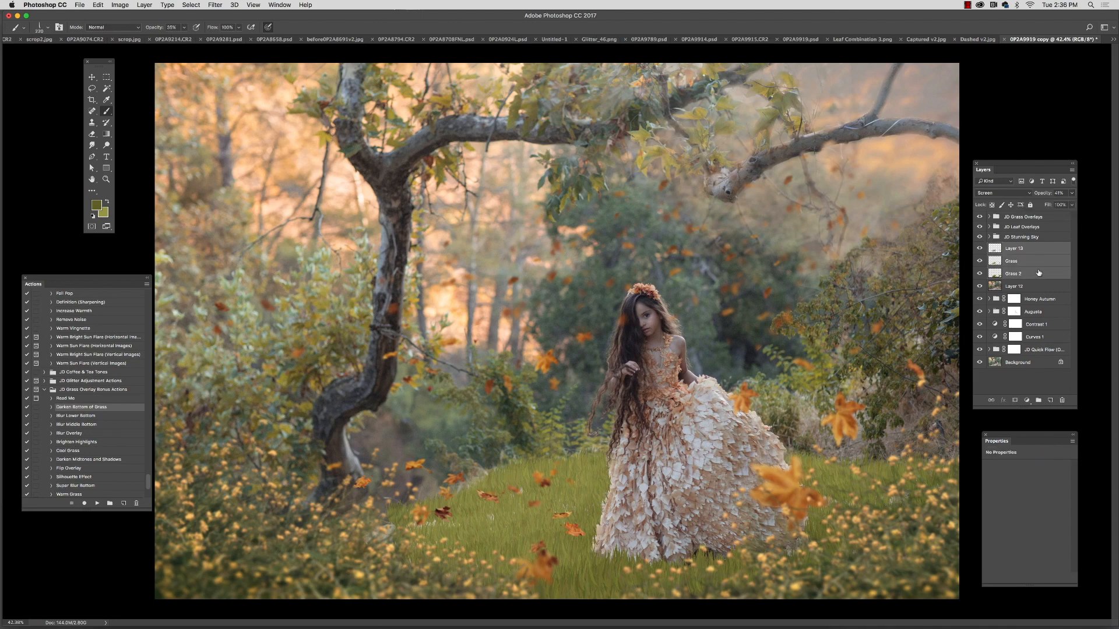
{"action": "left_click", "coordinate": [1072, 170]}
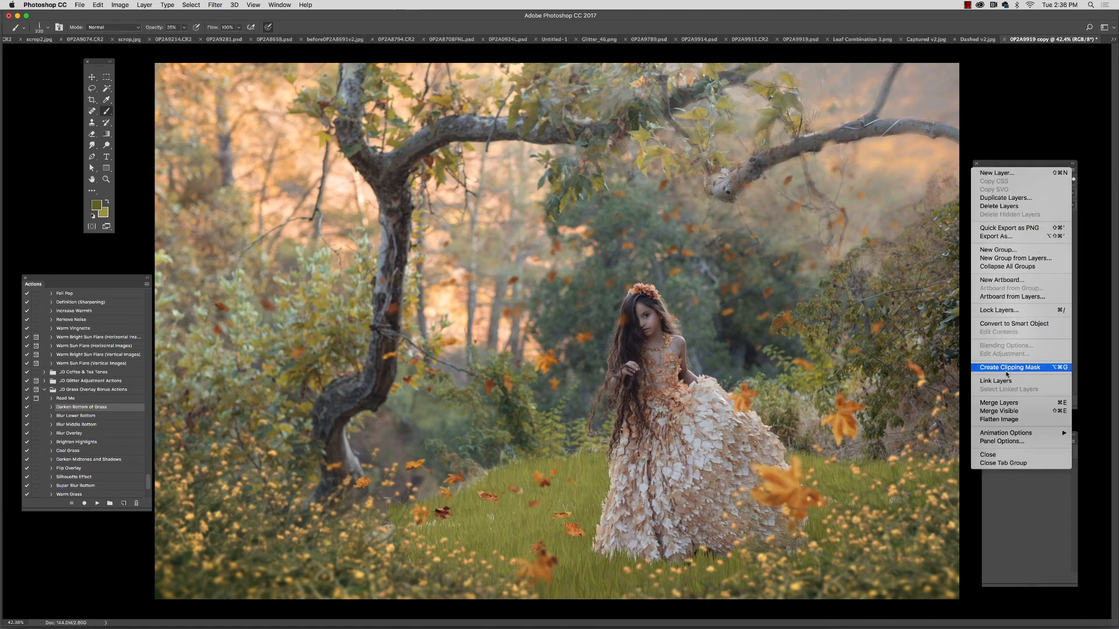
{"action": "left_click", "coordinate": [1000, 402]}
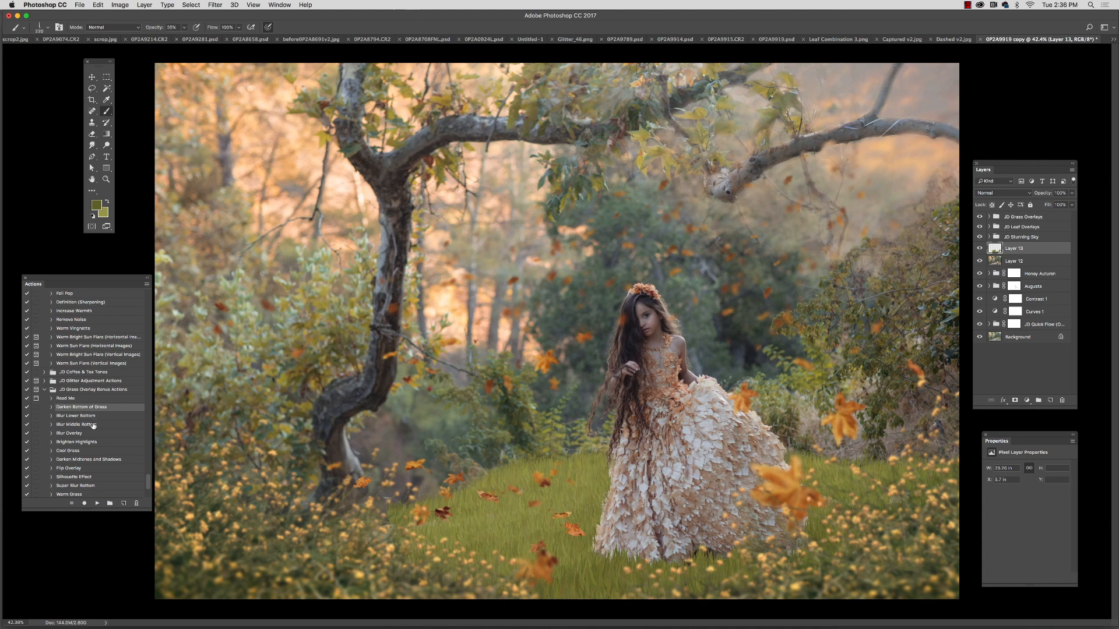
Step: Run the Darken Bottom of Grass action on the merged grass and reduce the resulting layer's opacity to about 35%
{"action": "left_click", "coordinate": [98, 503]}
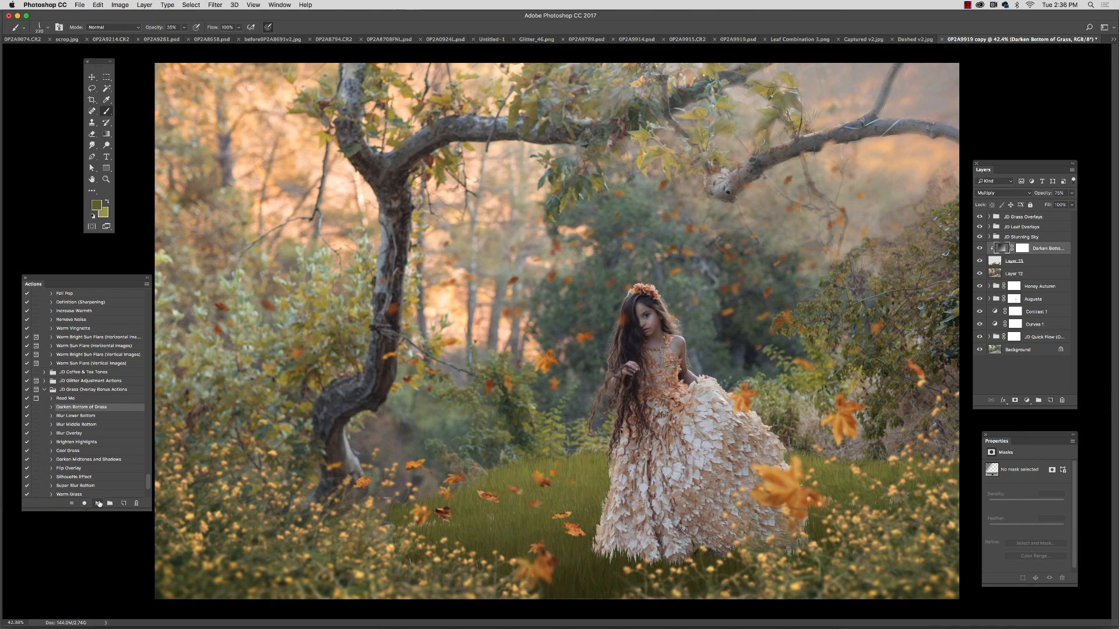
{"action": "left_click", "coordinate": [1071, 193]}
{"action": "left_click_drag", "start_coordinate": [1061, 203], "coordinate": [1046, 207]}
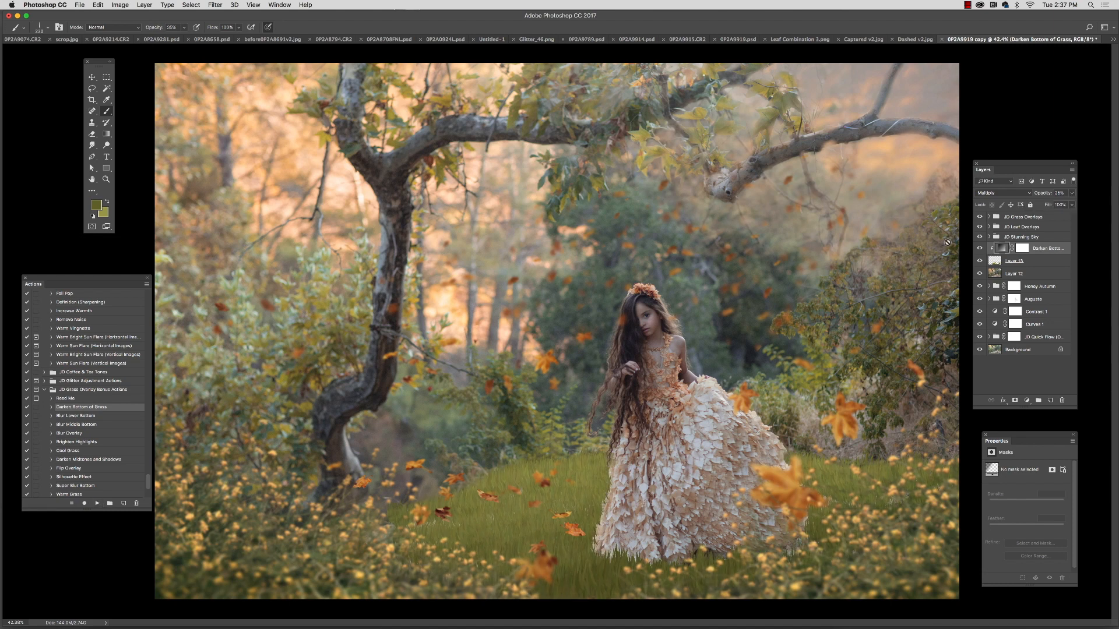
Step: Run the Cool Grass action, reduce its layer's opacity to about 52%, and close the photo filter's properties
{"action": "left_click", "coordinate": [84, 451]}
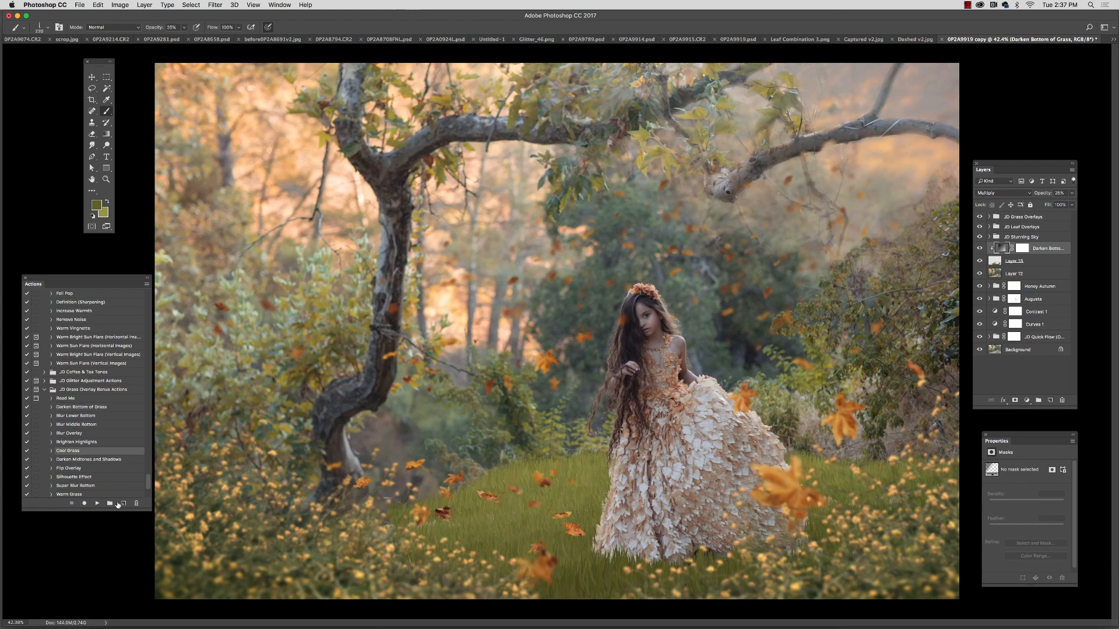
{"action": "left_click", "coordinate": [97, 503]}
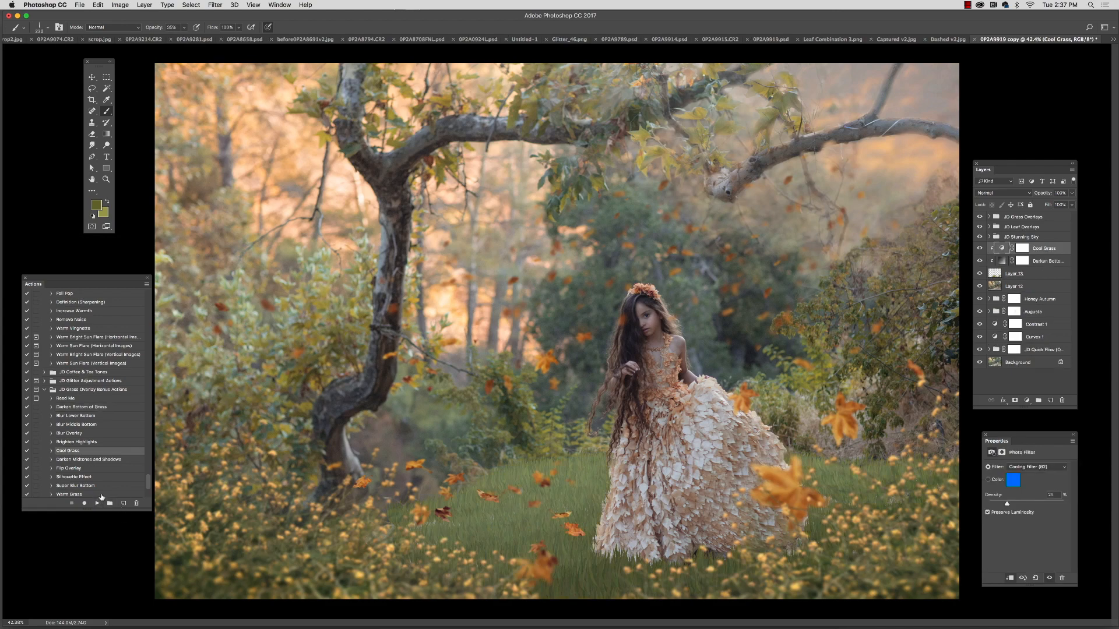
{"action": "left_click", "coordinate": [1071, 193]}
{"action": "left_click_drag", "start_coordinate": [1052, 203], "coordinate": [1051, 204]}
{"action": "left_click", "coordinate": [985, 434]}
{"action": "left_click", "coordinate": [985, 434]}
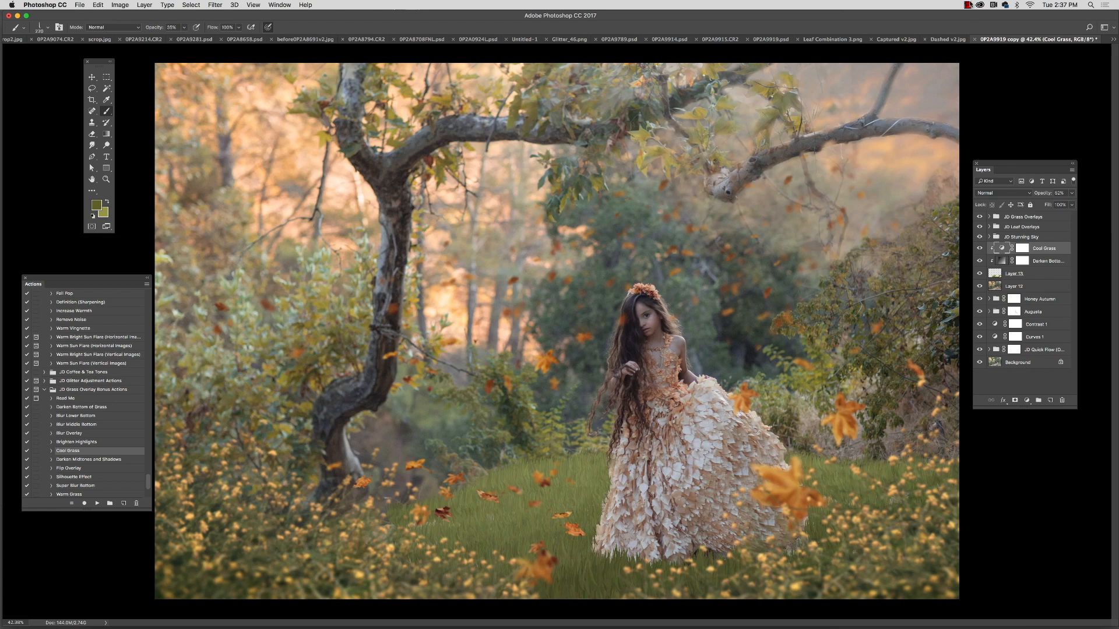
Step: Group the Cool Grass, Darken Bottom of Grass and merged grass layers as "JD Grass Brushes", and toggle the group's visibility to compare before and after
{"action": "left_click", "coordinate": [1064, 262], "text": "shift"}
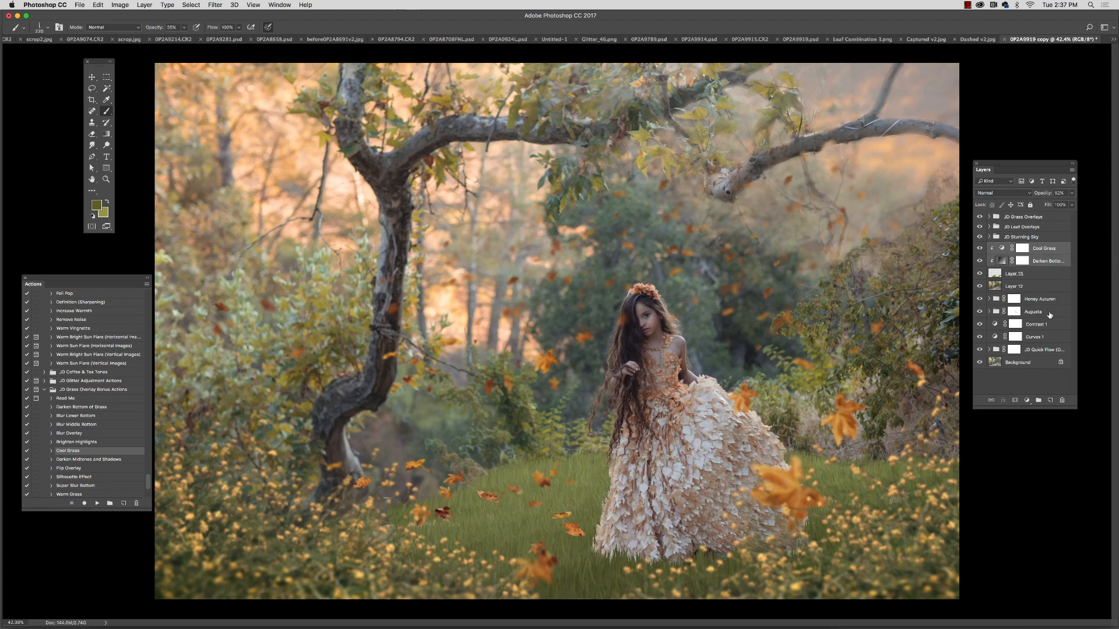
{"action": "left_click", "coordinate": [1059, 275], "text": "shift"}
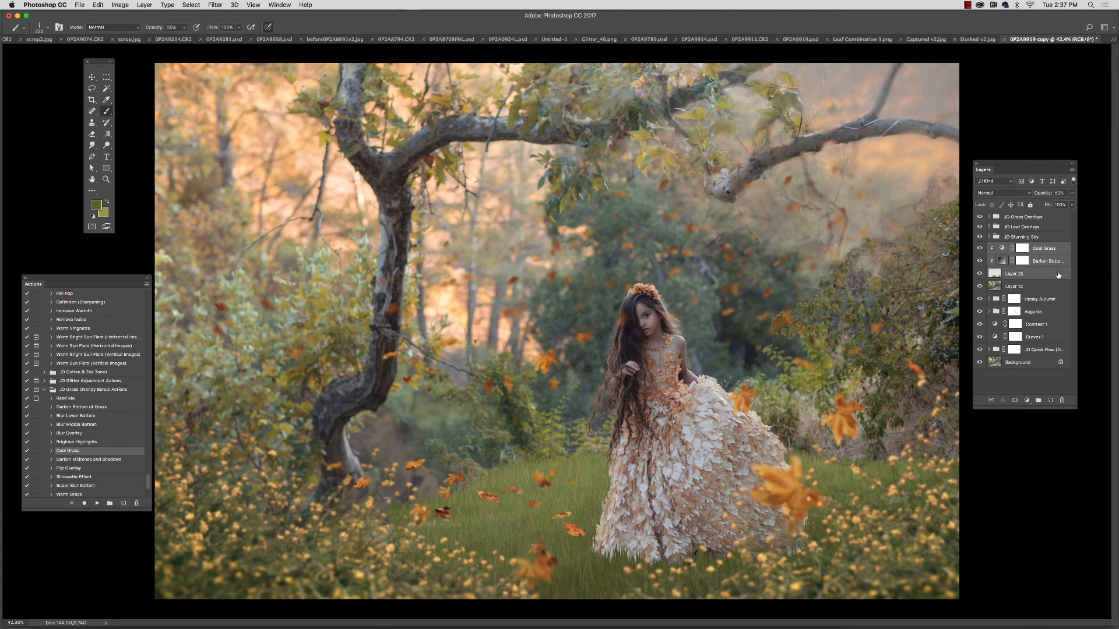
{"action": "left_click", "coordinate": [1038, 399]}
{"action": "type", "text": "JD Grass Brushes"}
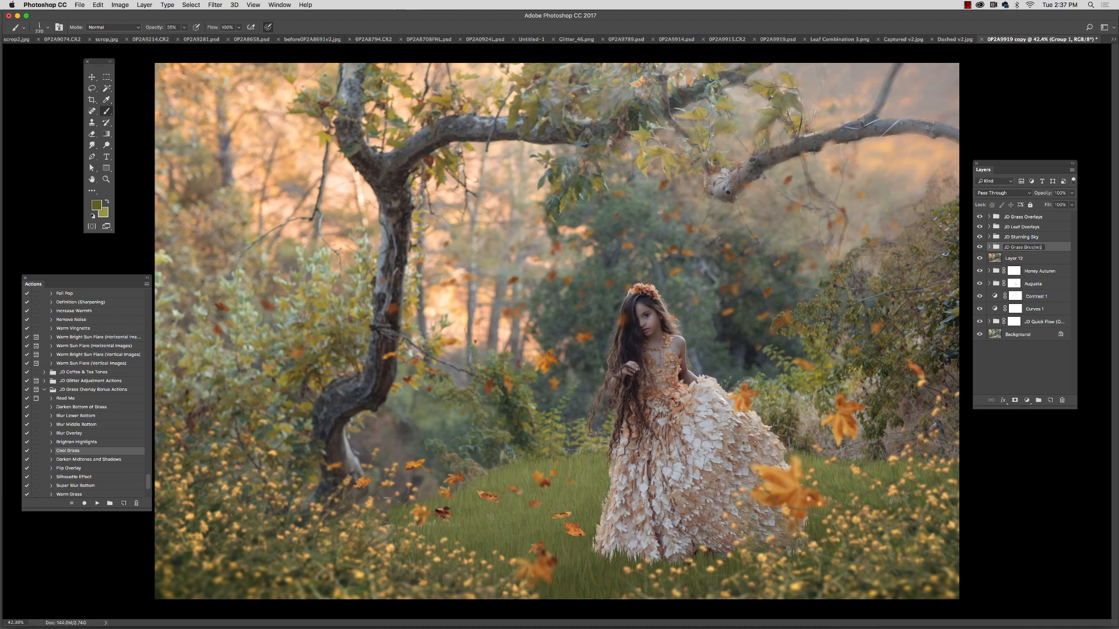
{"action": "left_click", "coordinate": [979, 247]}
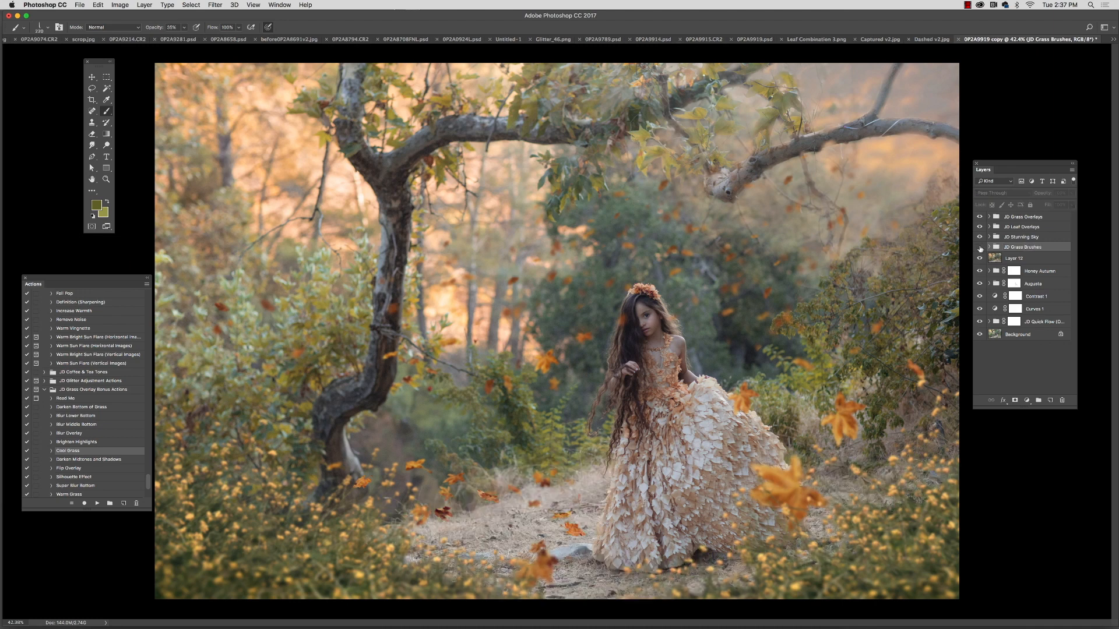
{"action": "left_click", "coordinate": [978, 247]}
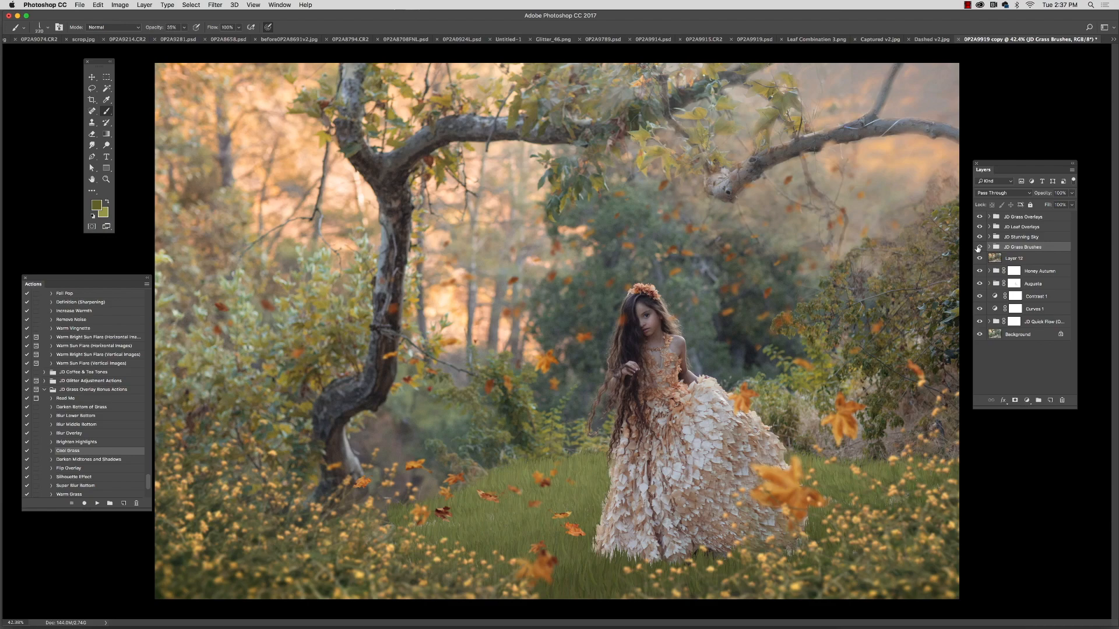